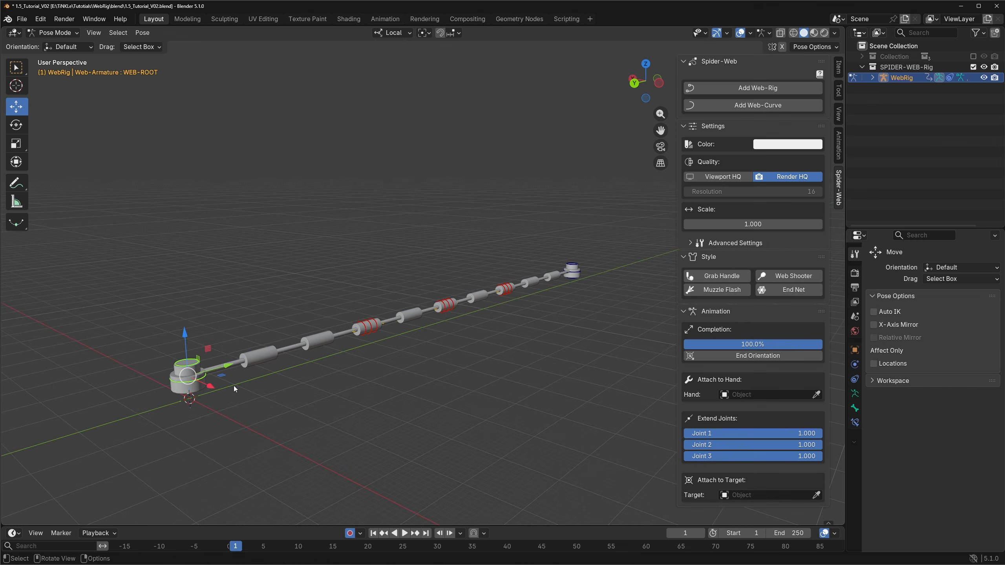
Try moving the web rig's root control and its end control around the scene
key(g)
click(598, 286)
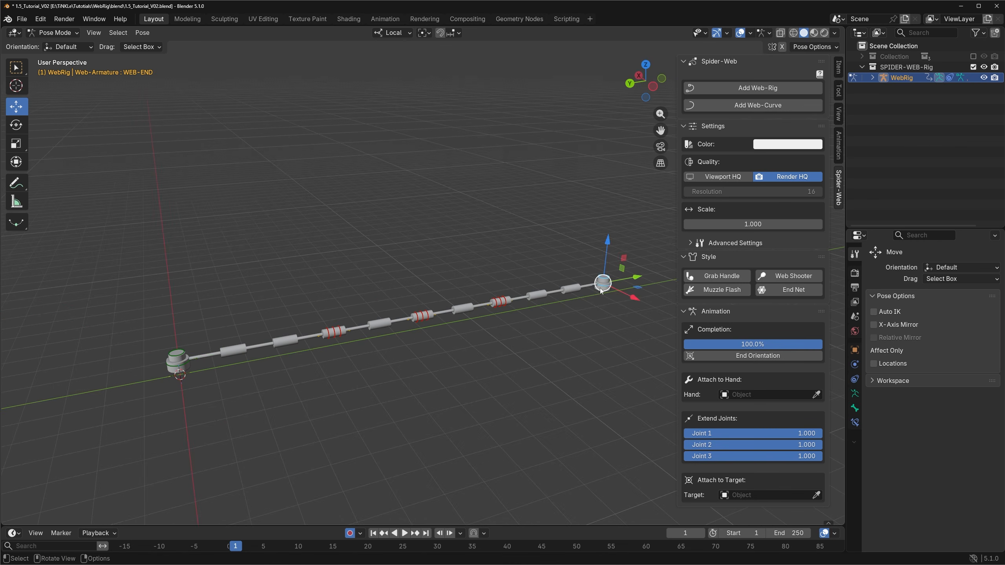
key(g)
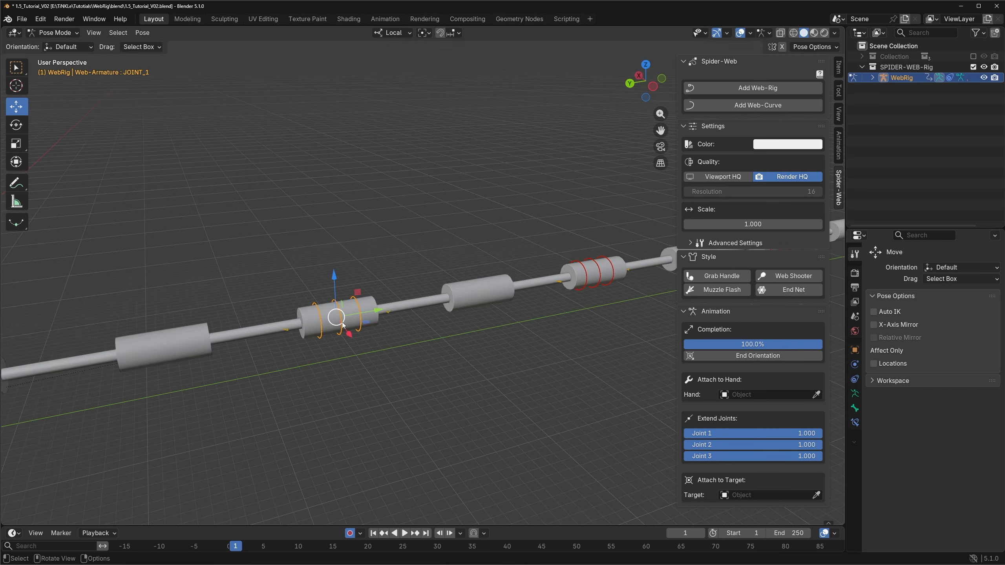
Bend the web by moving the first joint control upward and the second joint control downward
key(g)
click(356, 193)
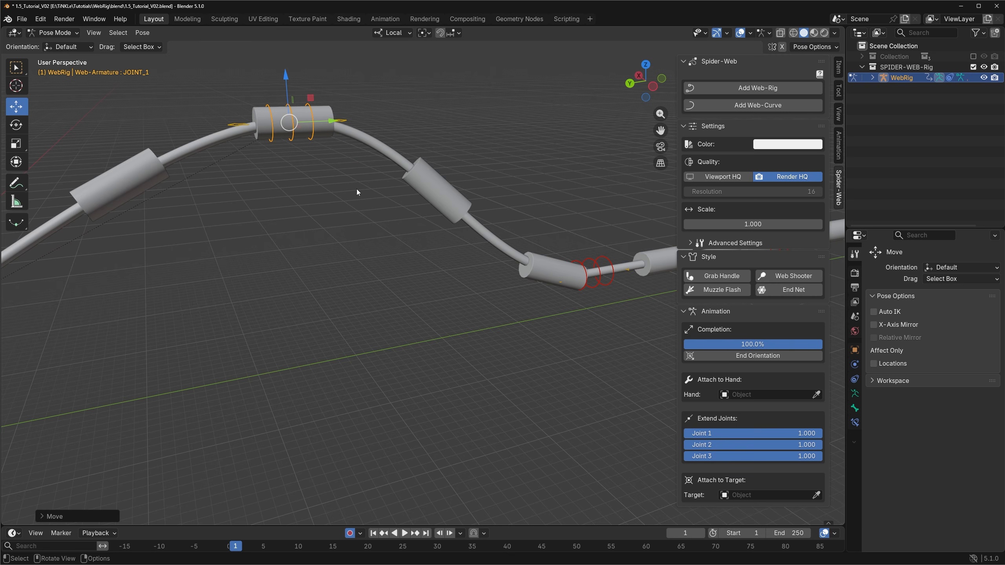
click(607, 278)
key(g)
click(579, 386)
Reshape the web's curve by pulling the Bezier handles of the first joint and of the start control outward
scroll(337, 328, down, 4)
middle_drag(320, 331, 392, 340)
click(350, 259)
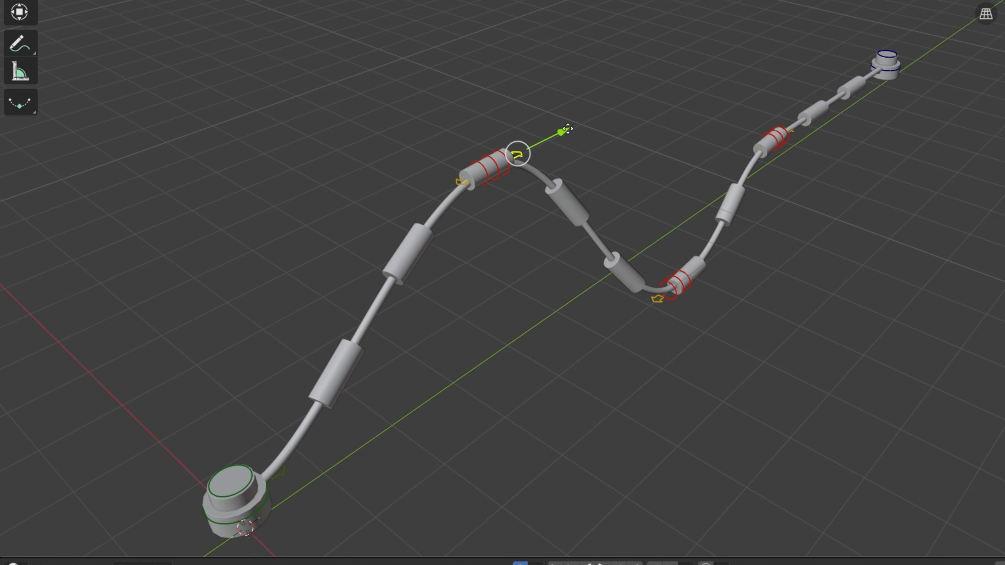
drag(567, 129, 449, 193)
click(279, 478)
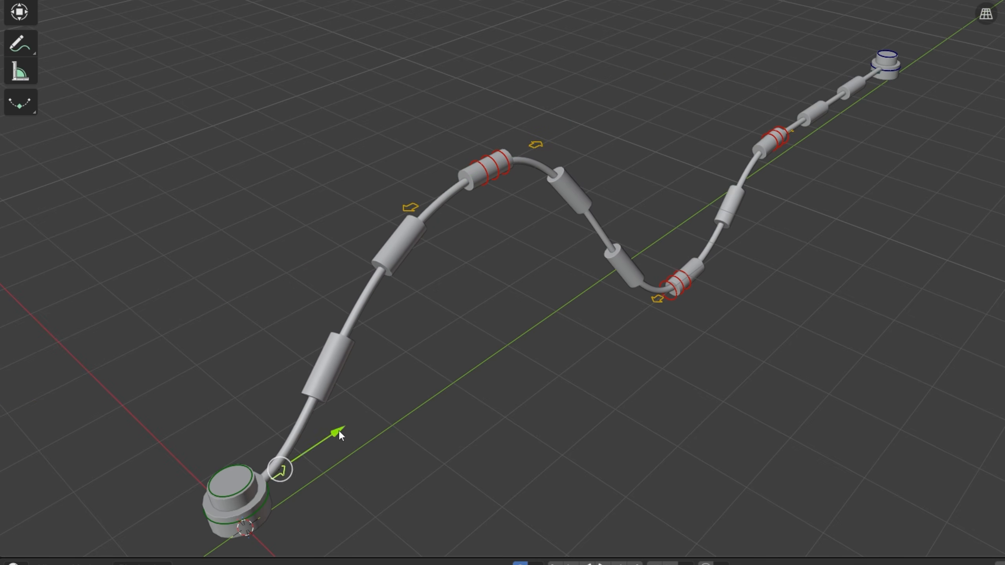
drag(339, 431, 526, 380)
middle_drag(540, 370, 513, 336)
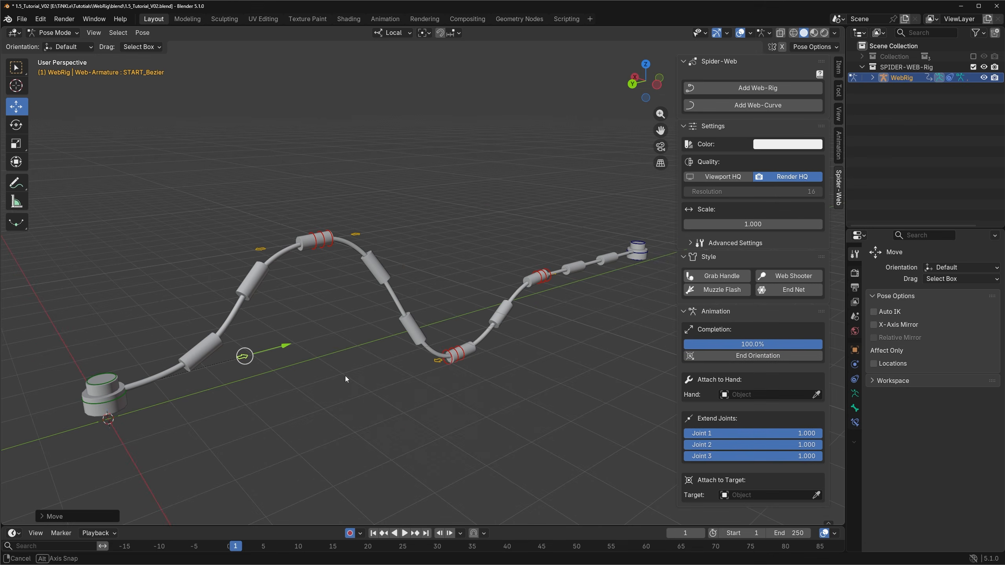
Try lowering the web rig's Extend Joints values, beginning with Joint 1
drag(780, 434, 638, 434)
drag(713, 444, 569, 444)
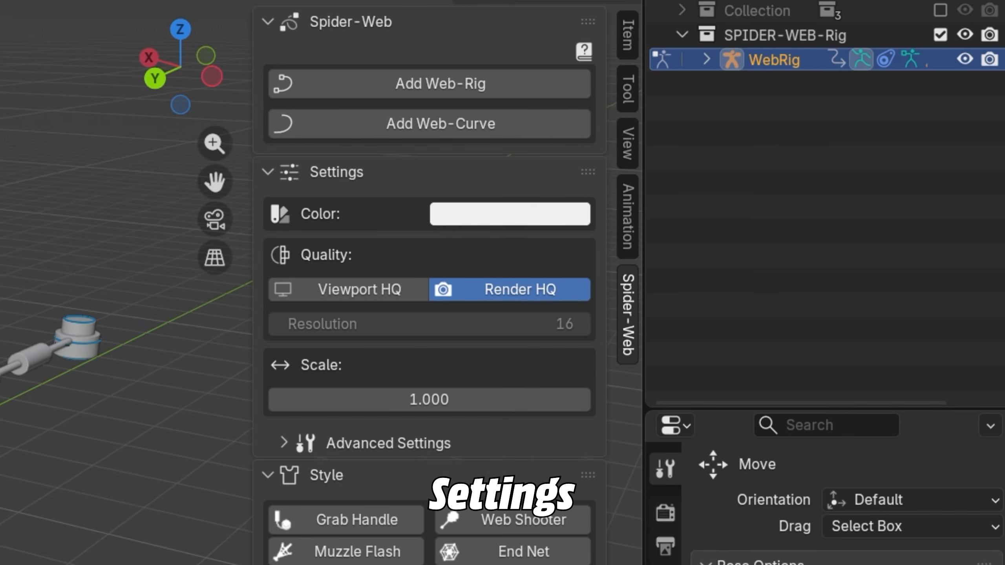
Try a different hue and brightness for the web's color
click(446, 221)
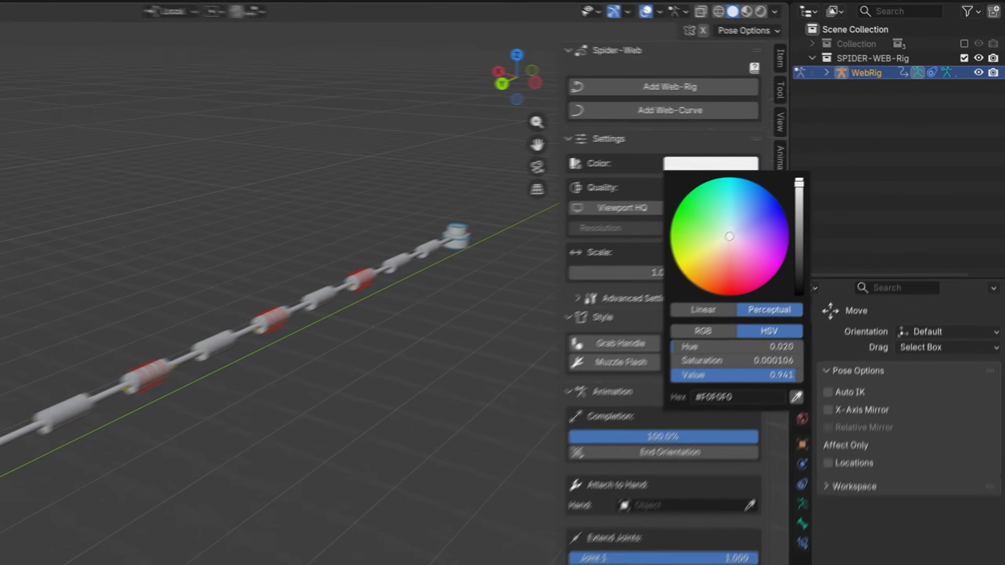
drag(730, 236, 721, 274)
mouse_move(795, 226)
mouse_down()
mouse_move(825, 214)
mouse_move(777, 198)
mouse_move(801, 198)
mouse_up()
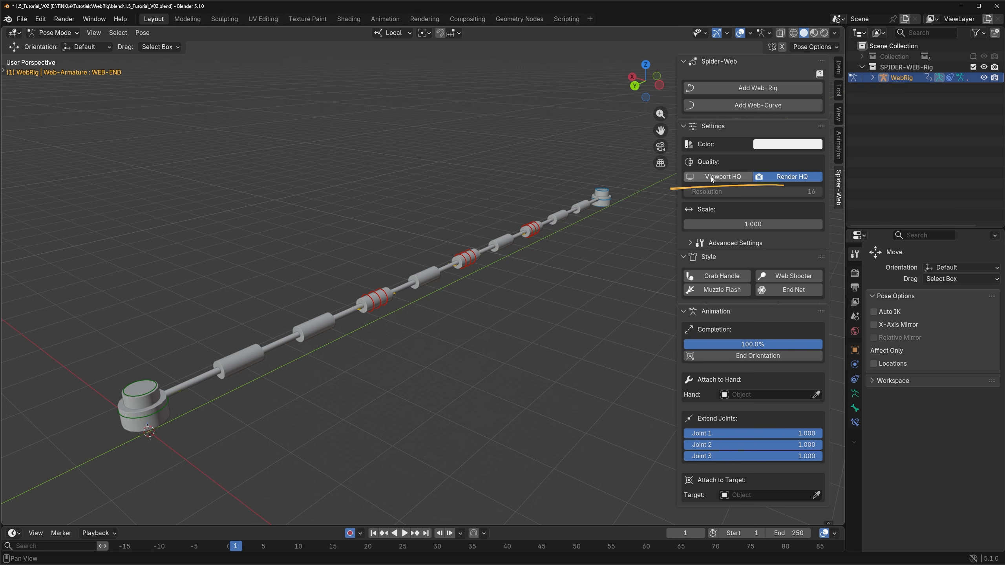
Compare the web with Viewport HQ on and off, leave it on, and switch the viewport to Material Preview shading
scroll(119, 406, up, 5)
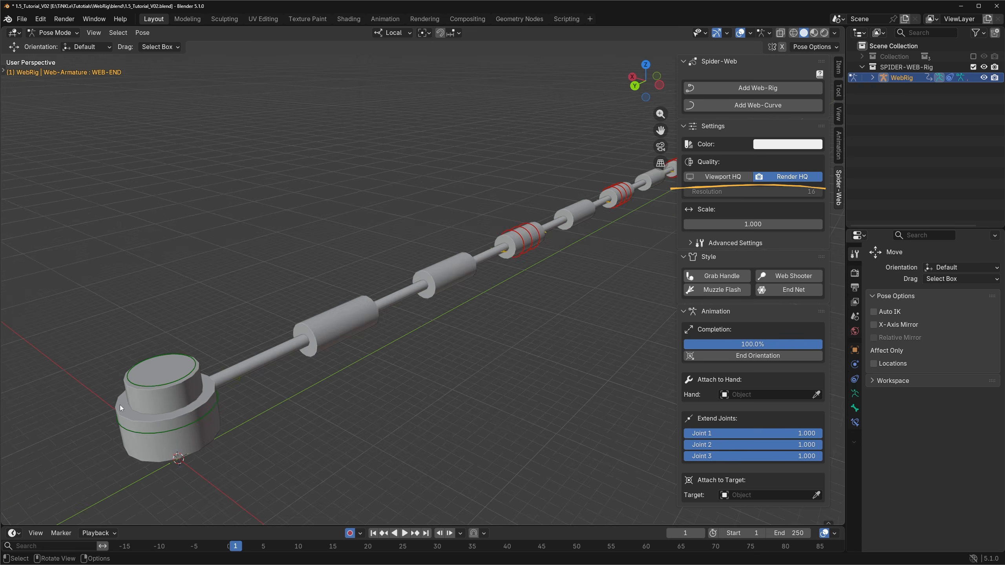
click(720, 177)
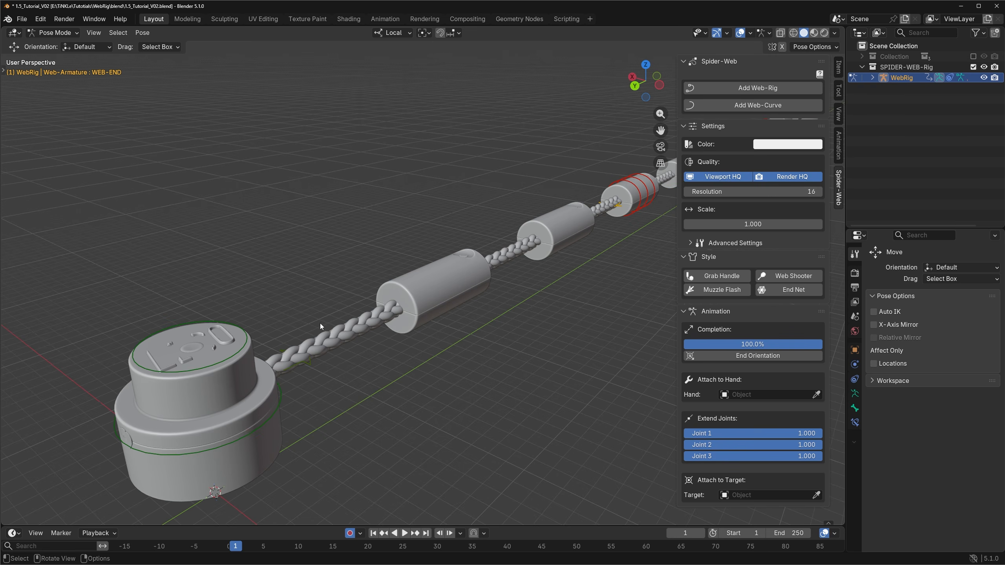
click(708, 177)
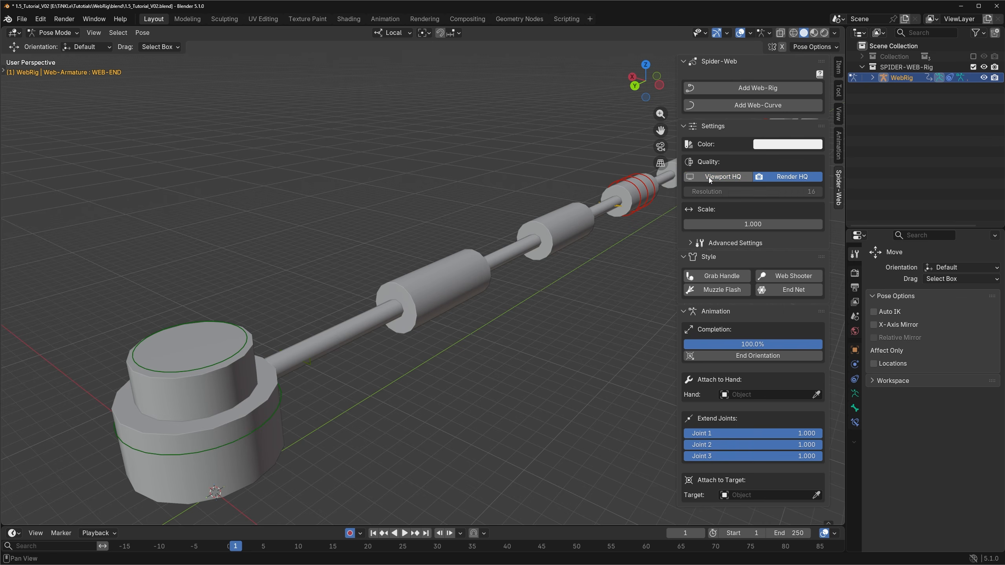
click(708, 178)
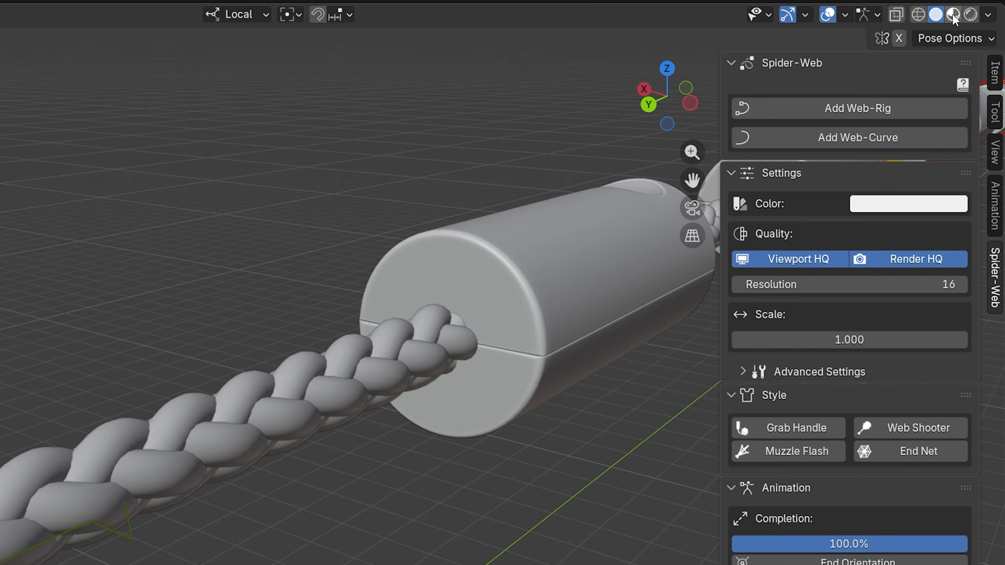
click(952, 16)
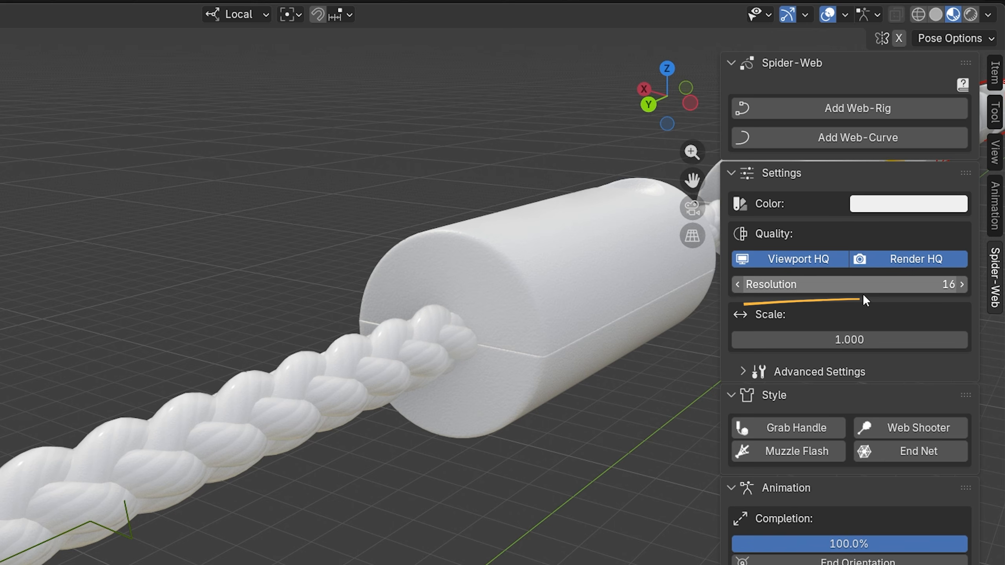
Lower the web's quality Resolution to 0 and turn off Viewport HQ
click(736, 285)
click(736, 285)
click(736, 285)
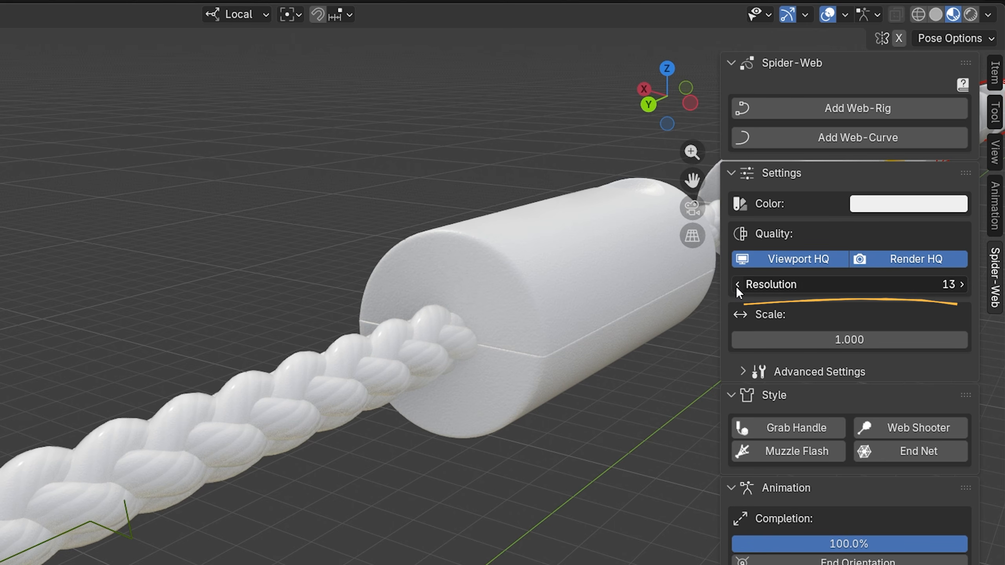
click(736, 284)
click(736, 285)
click(737, 285)
click(736, 285)
click(736, 285)
click(736, 285)
click(737, 285)
click(737, 285)
click(737, 285)
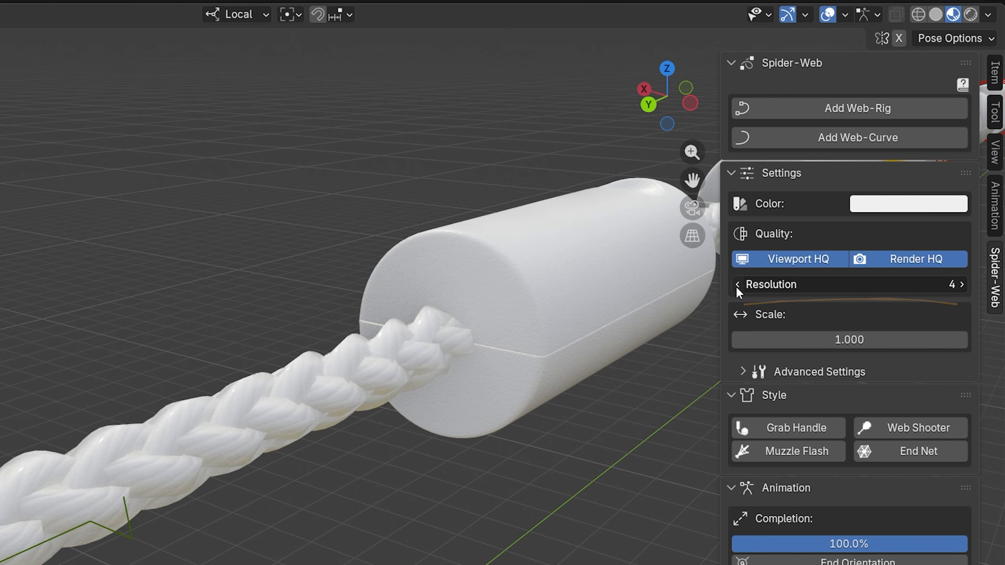
click(736, 285)
click(736, 285)
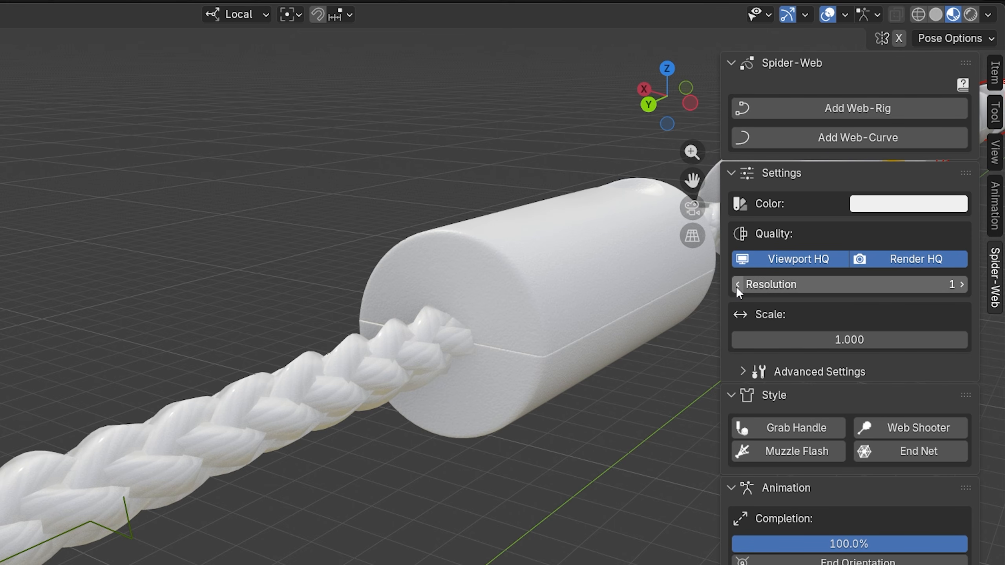
click(737, 285)
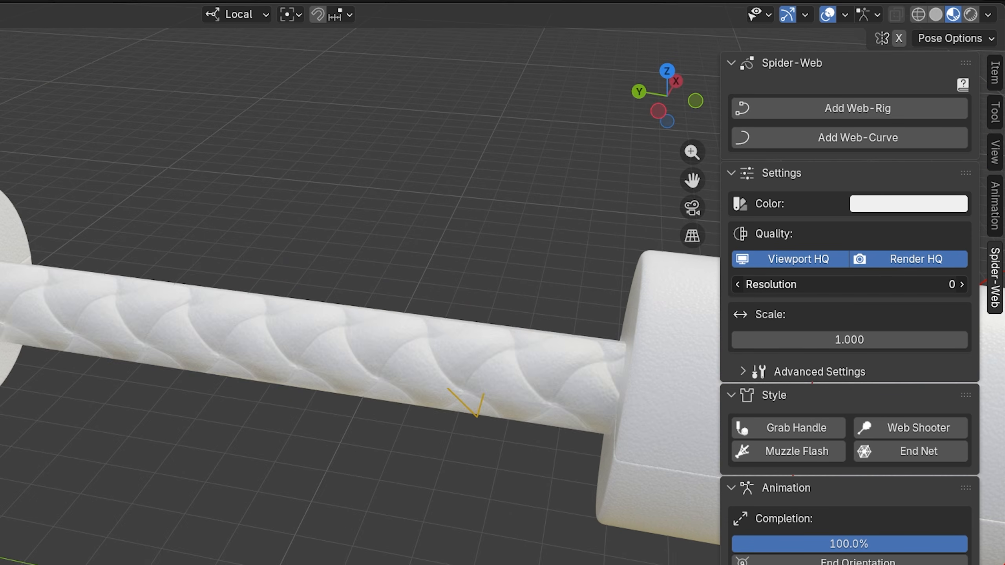
mouse_move(849, 285)
mouse_down()
mouse_move(898, 285)
mouse_move(837, 285)
mouse_up()
click(790, 260)
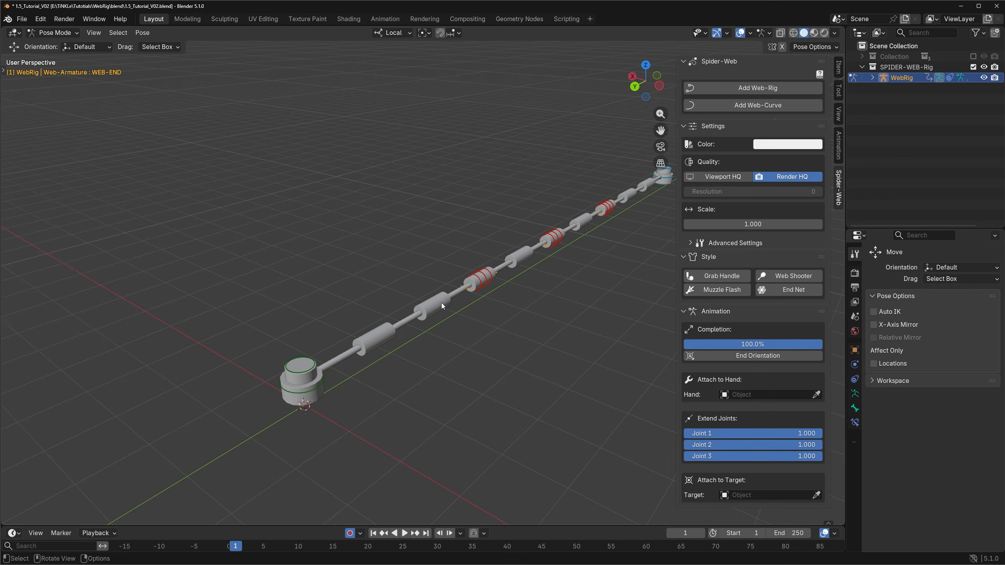
Try entering a different Scale value for the web rig
shift+middle_drag(482, 293, 454, 300)
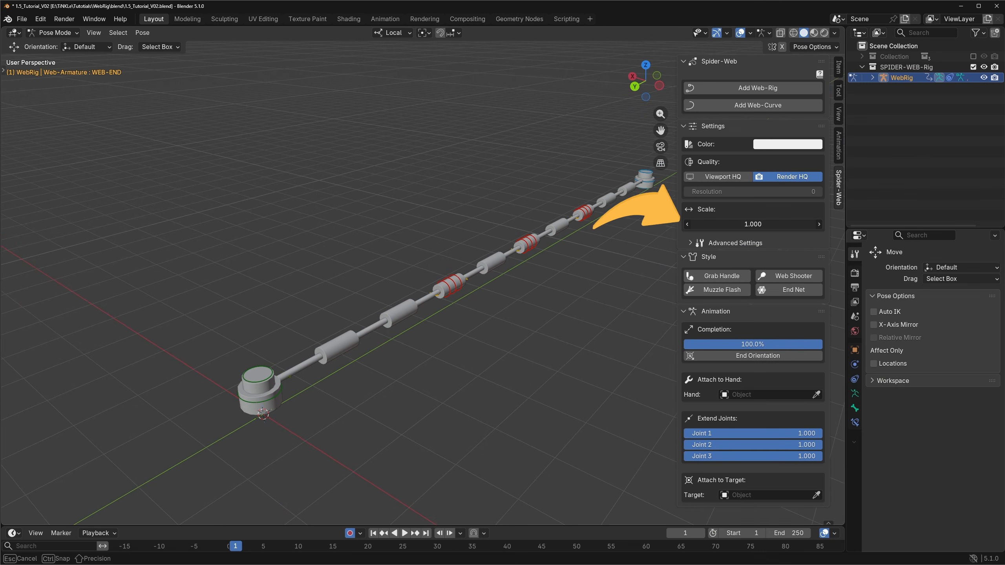
mouse_move(752, 224)
mouse_down()
mouse_move(705, 224)
mouse_move(736, 224)
mouse_up()
key(Escape)
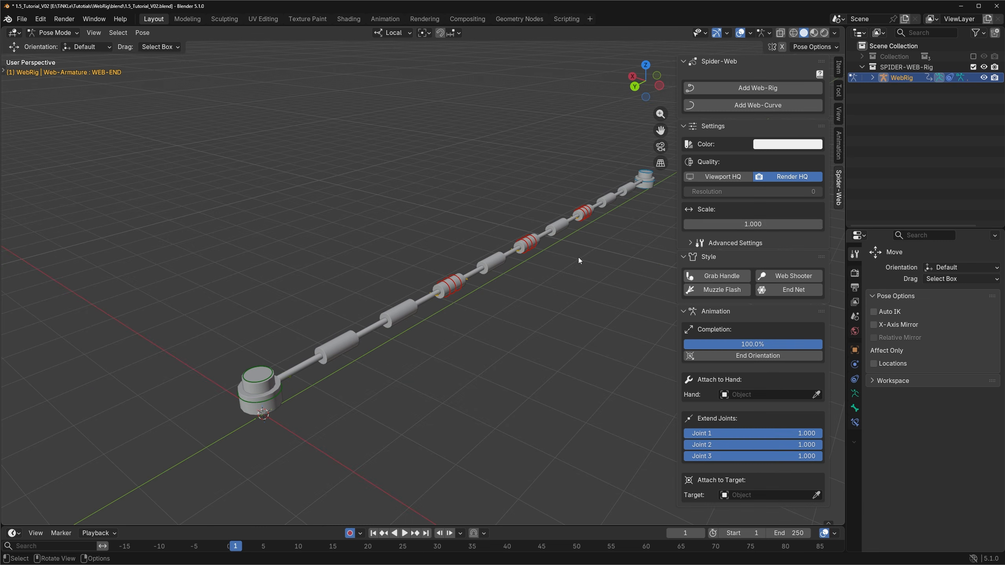
click(737, 225)
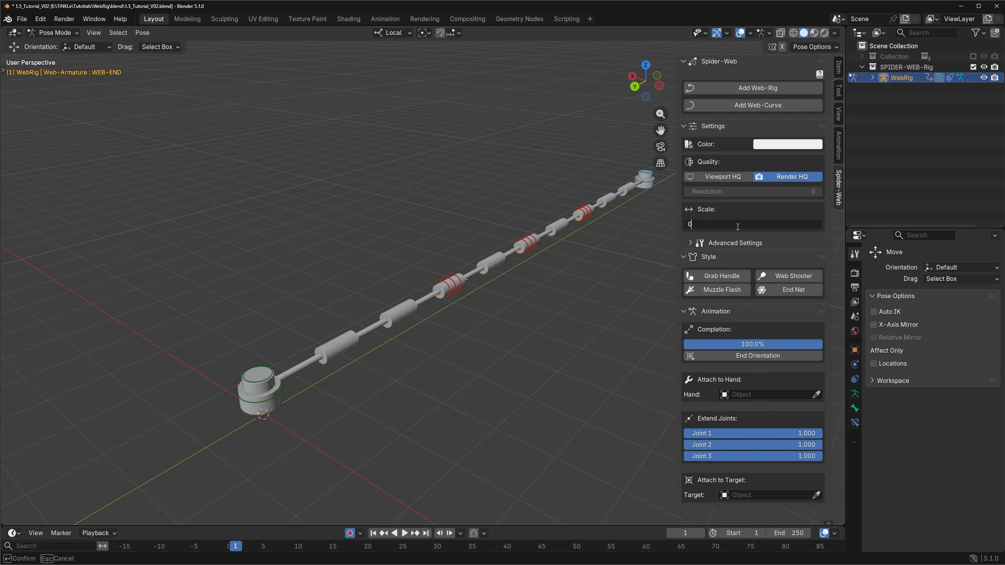
key(Return)
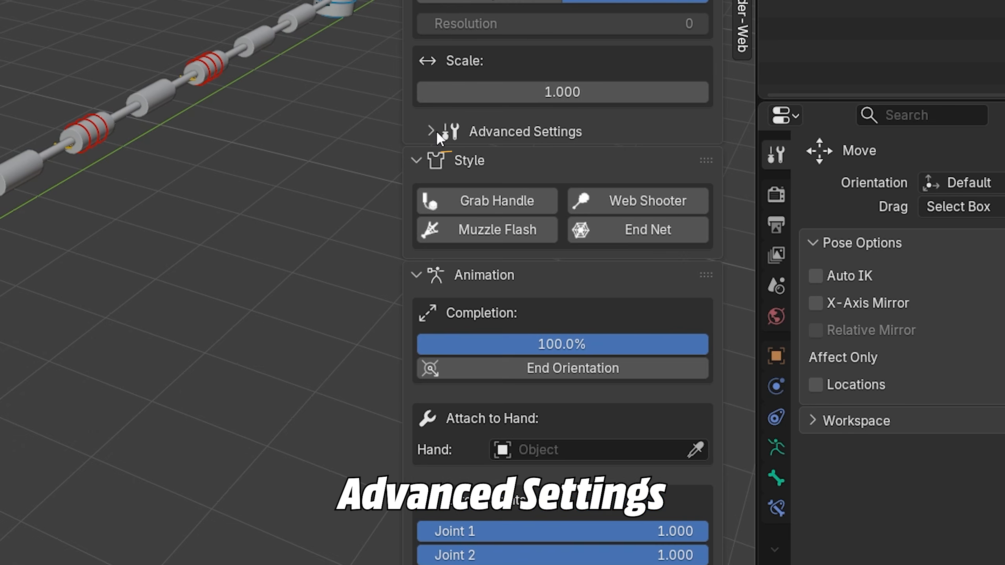
Expand the Advanced Settings and try moving the end control with the Handle Origin at Center
click(438, 134)
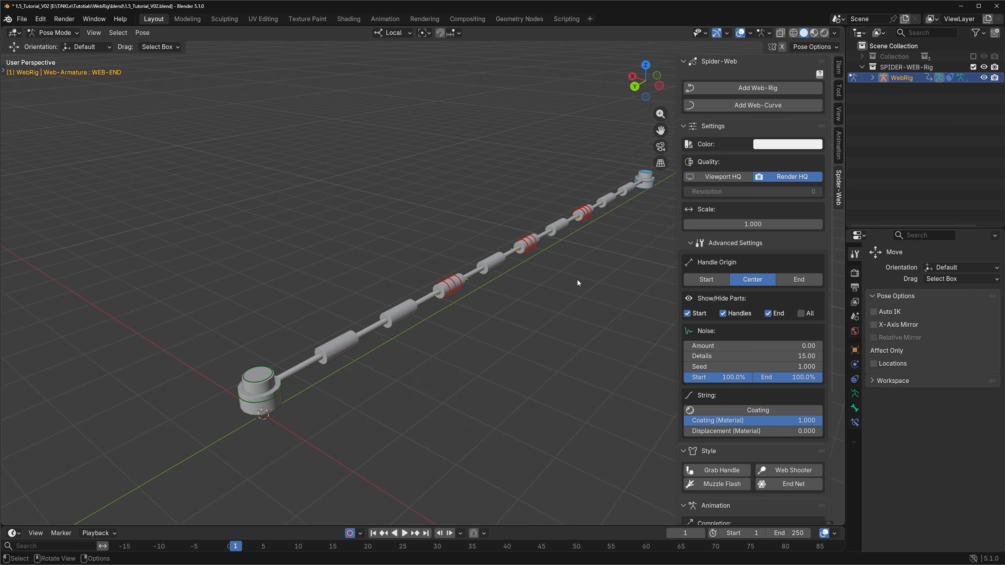
middle_drag(577, 280, 627, 292)
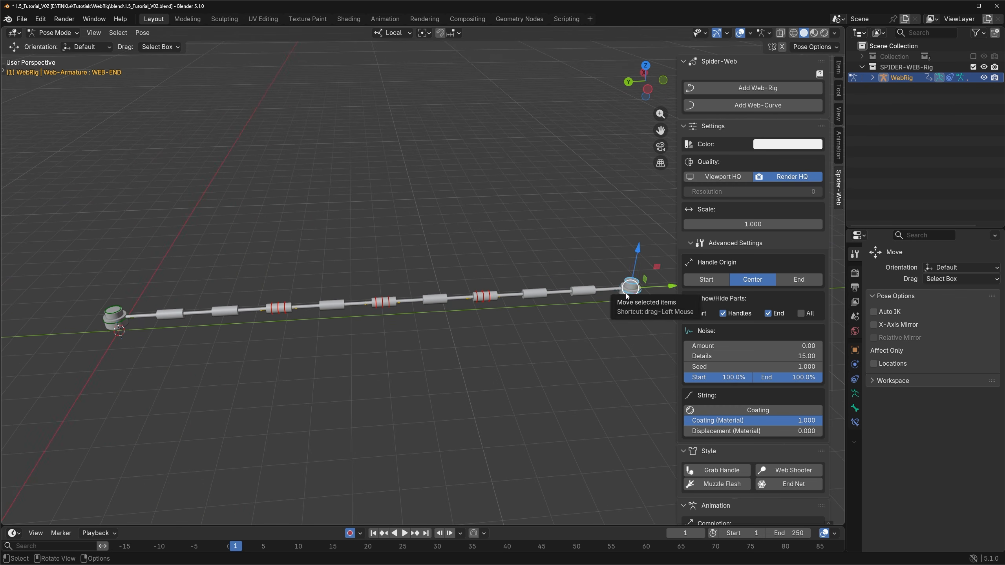
mouse_move(627, 292)
mouse_down()
mouse_move(643, 278)
mouse_move(744, 255)
mouse_move(696, 215)
mouse_move(609, 170)
mouse_move(639, 92)
mouse_move(579, 175)
mouse_move(514, 322)
mouse_move(532, 400)
mouse_move(550, 406)
mouse_move(539, 264)
mouse_move(612, 278)
mouse_move(628, 299)
mouse_move(661, 262)
mouse_move(655, 253)
mouse_move(633, 276)
mouse_up()
Set the Handle Origin to Start and test it by moving the web's end control, cancelling the move
click(698, 284)
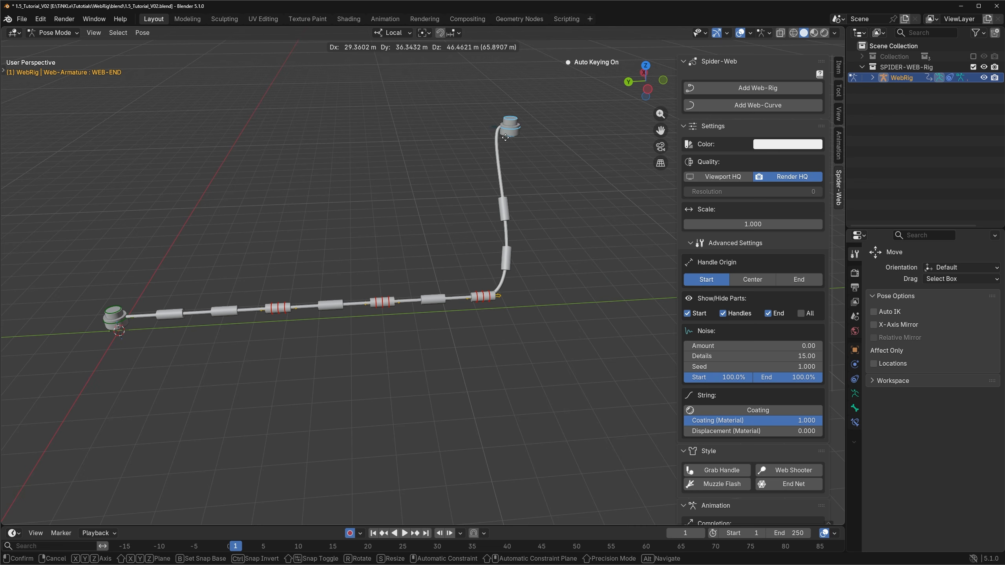
drag(505, 137, 559, 280)
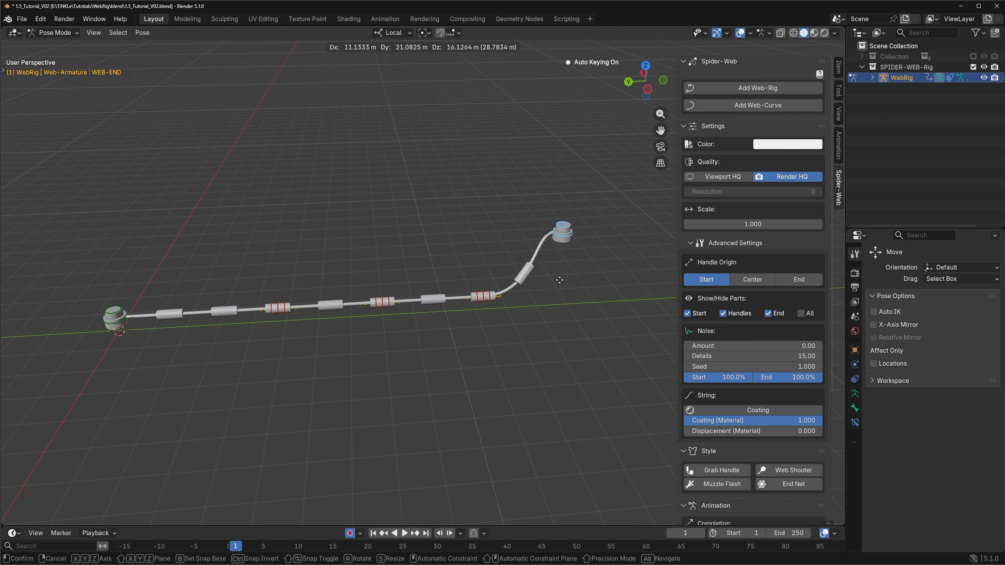
drag(555, 378, 546, 356)
key(Escape)
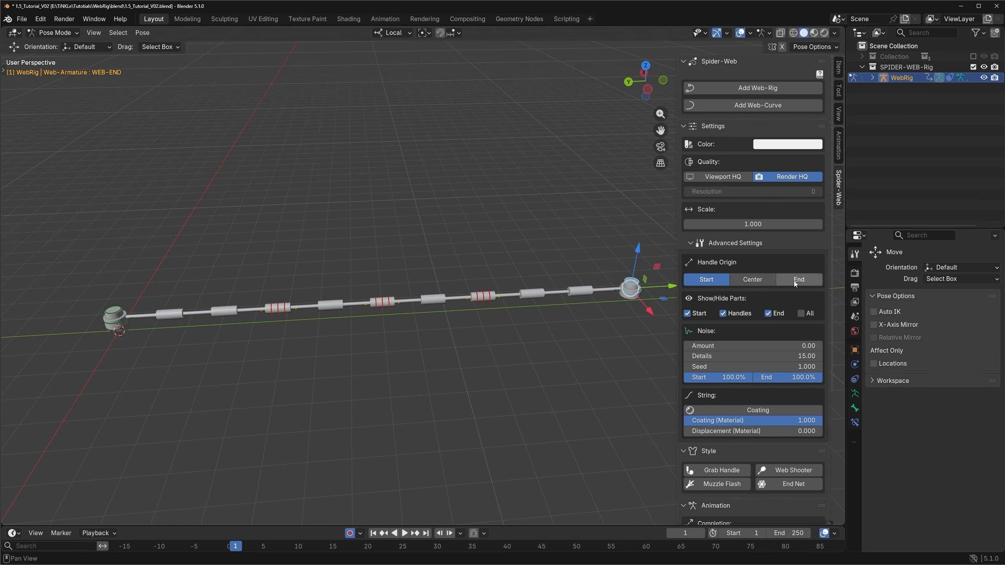
Set the Handle Origin to End and test it by moving the web's end control
click(795, 279)
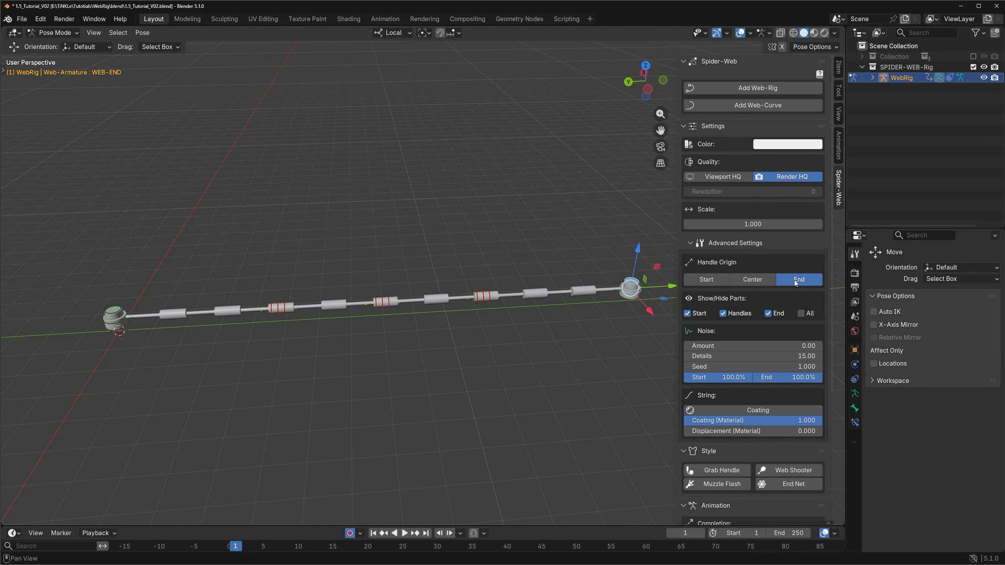
drag(631, 287, 198, 153)
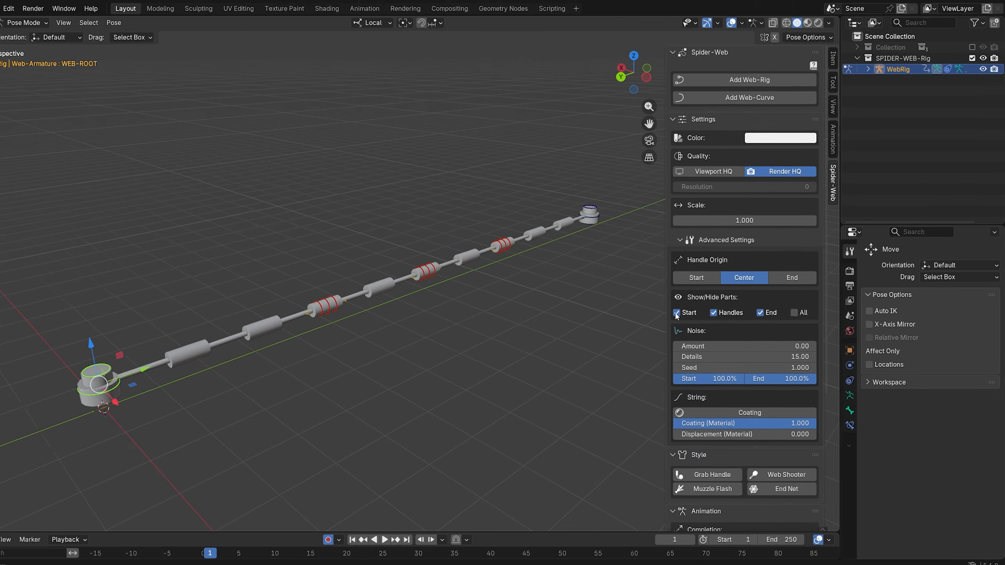
Try the visibility options for the start part, handles, end part and whole web, restoring each one
click(687, 314)
click(687, 313)
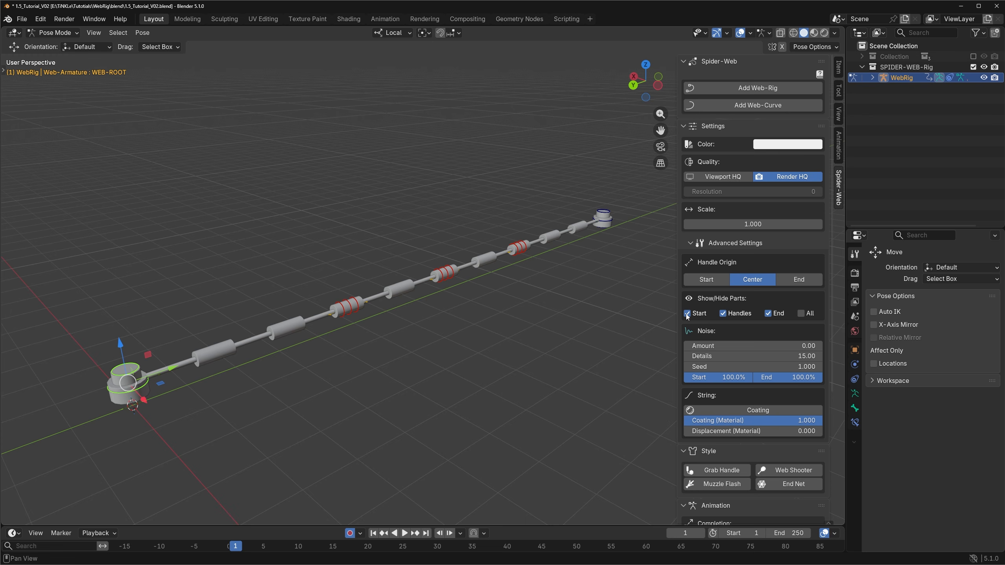
click(723, 314)
click(723, 313)
click(769, 313)
click(800, 313)
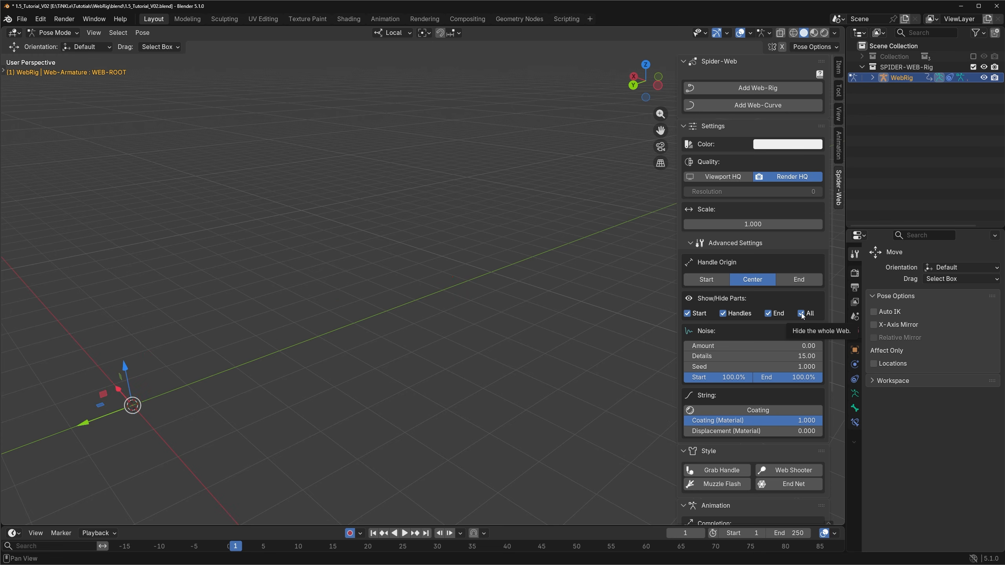
click(801, 313)
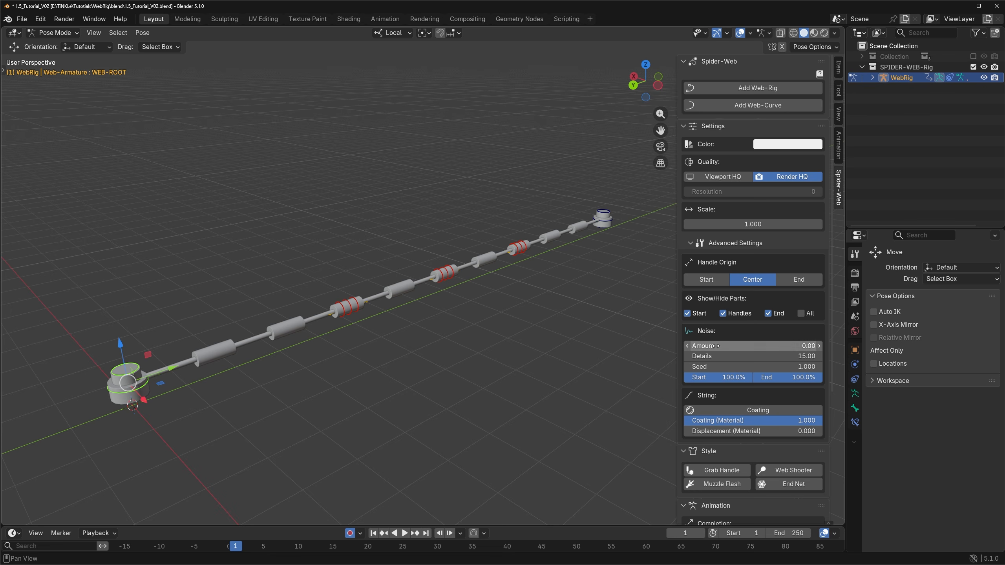
Raise the web's noise Amount to about 40 and test it by moving the first joint handle, cancelling the move
drag(715, 345, 768, 345)
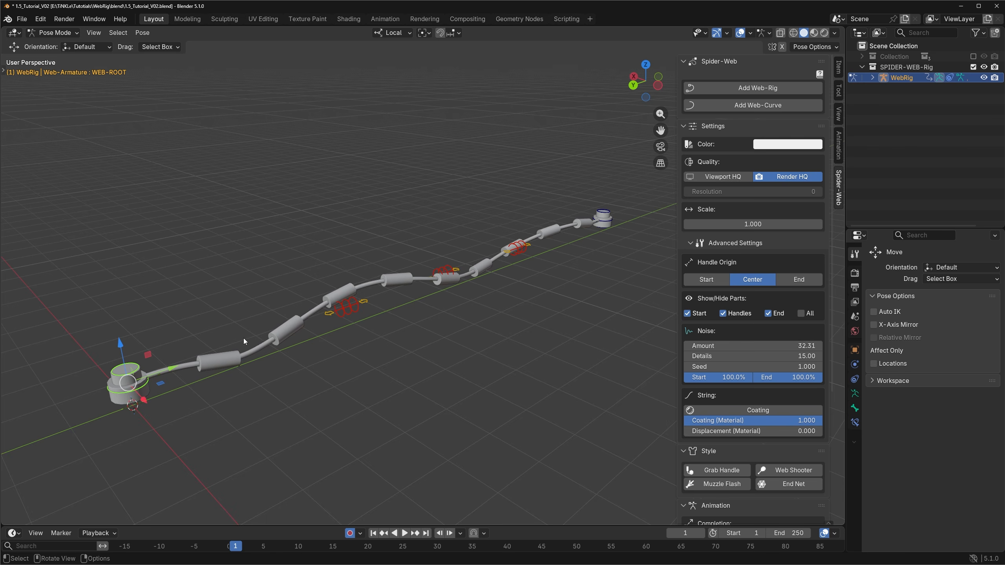
middle_drag(243, 337, 198, 317)
click(297, 288)
key(g)
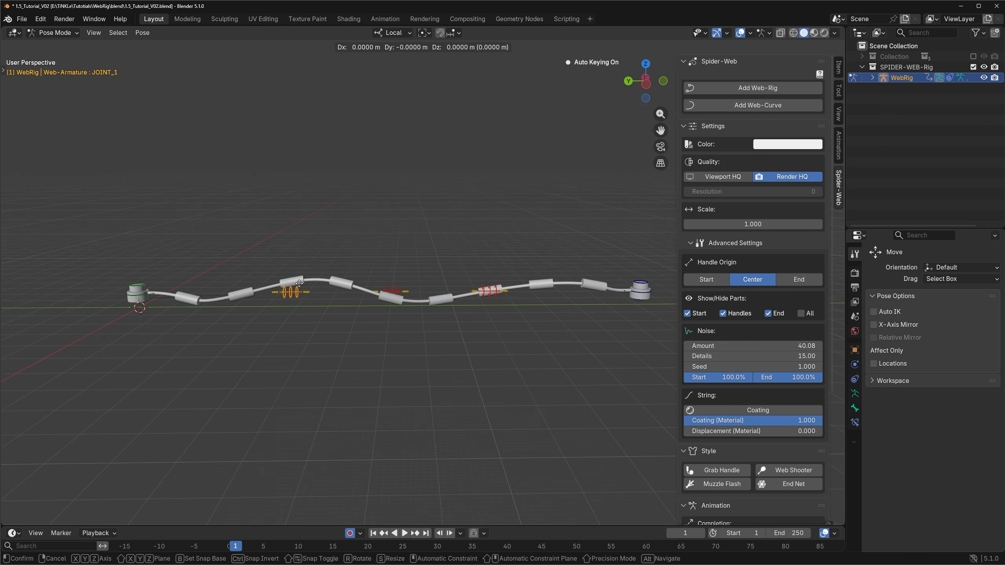
right_click(229, 292)
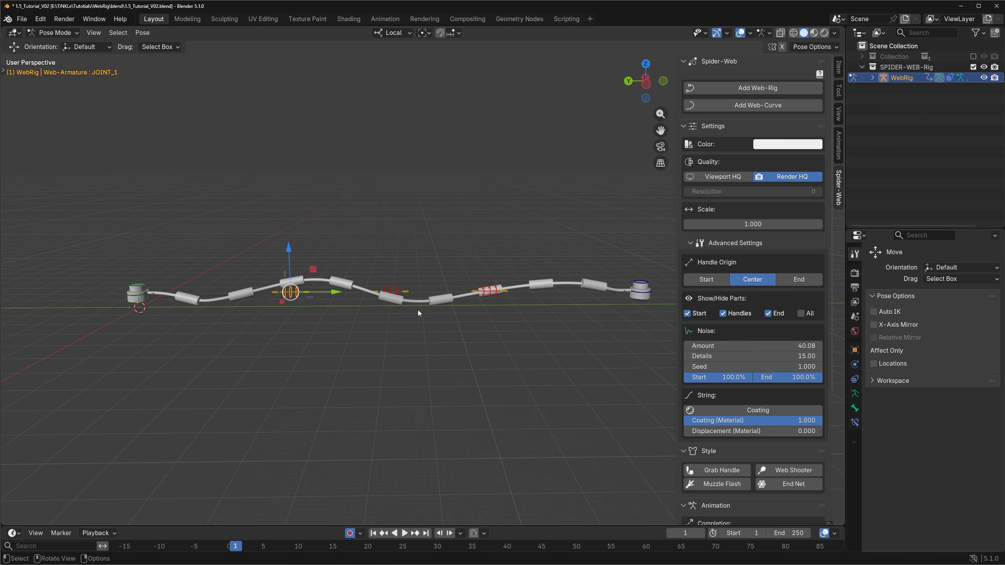
Set noise Details to 17.98 and Seed to -10.820, try the Start and End influences, and reset Amount to 0
drag(704, 356, 701, 378)
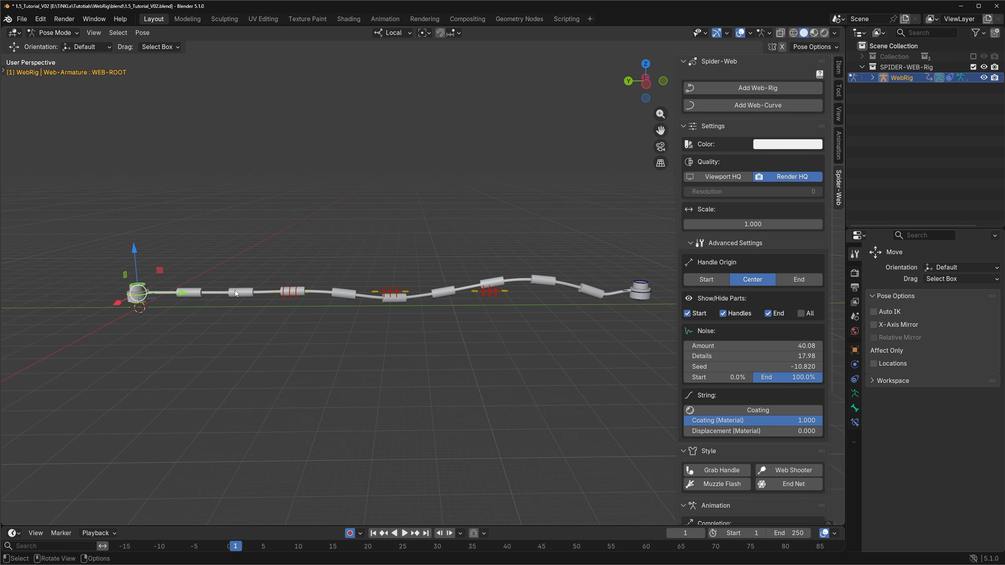
drag(712, 377, 740, 377)
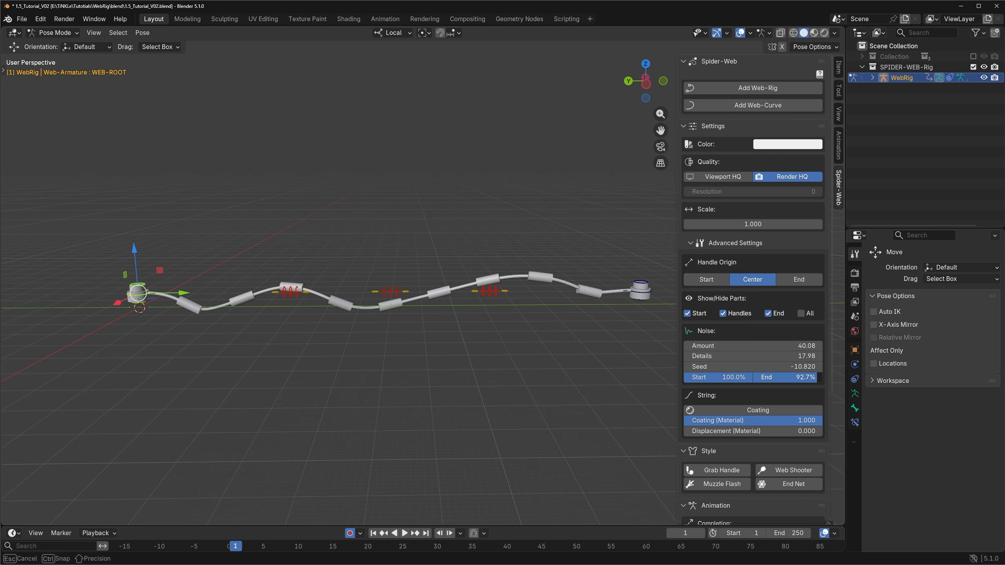
mouse_move(816, 377)
mouse_down()
mouse_move(759, 377)
mouse_move(818, 377)
mouse_up()
drag(786, 345, 740, 345)
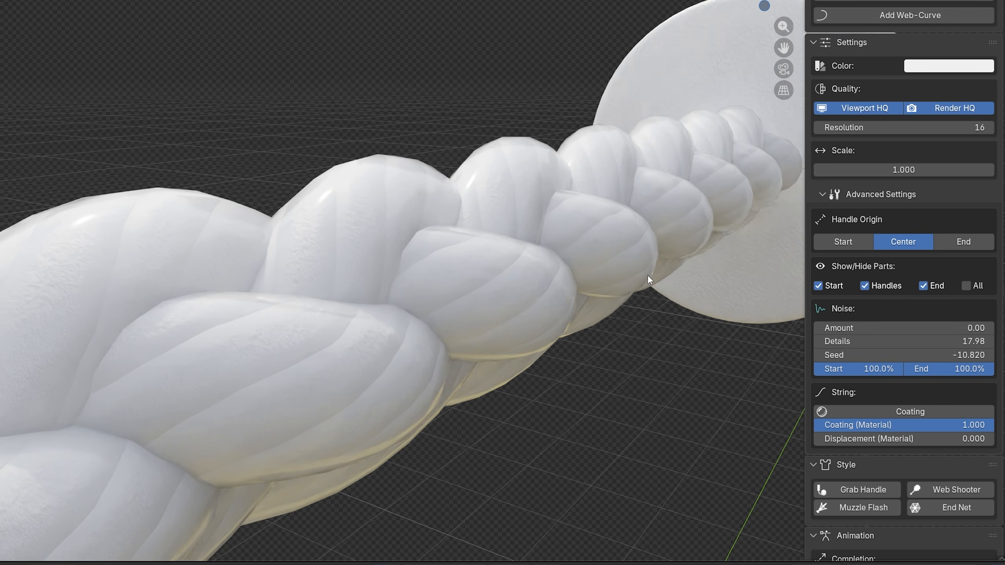
Try the string's Coating option, lowering Coating (Material) to 0 and raising Displacement (Material)
click(860, 412)
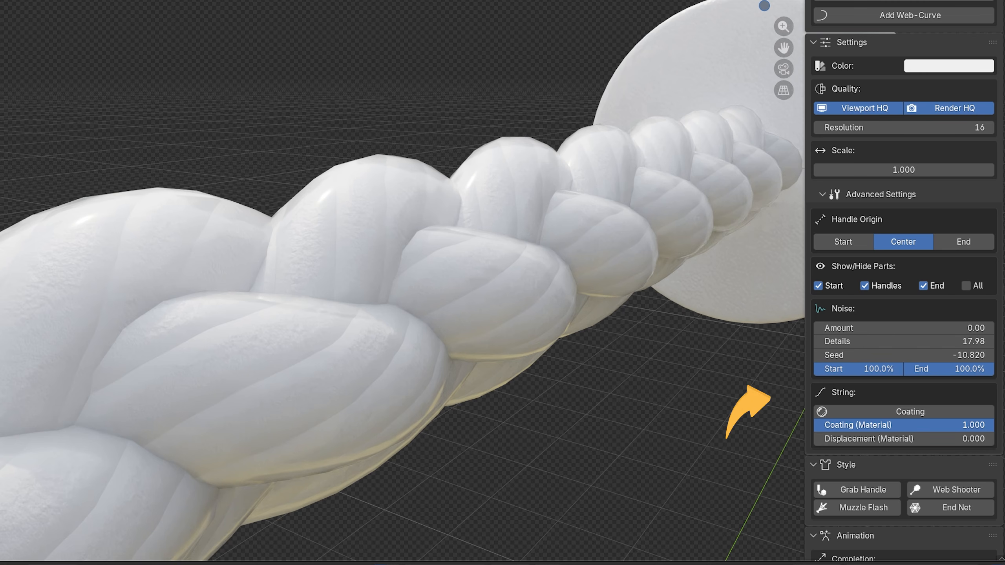
drag(992, 425, 815, 429)
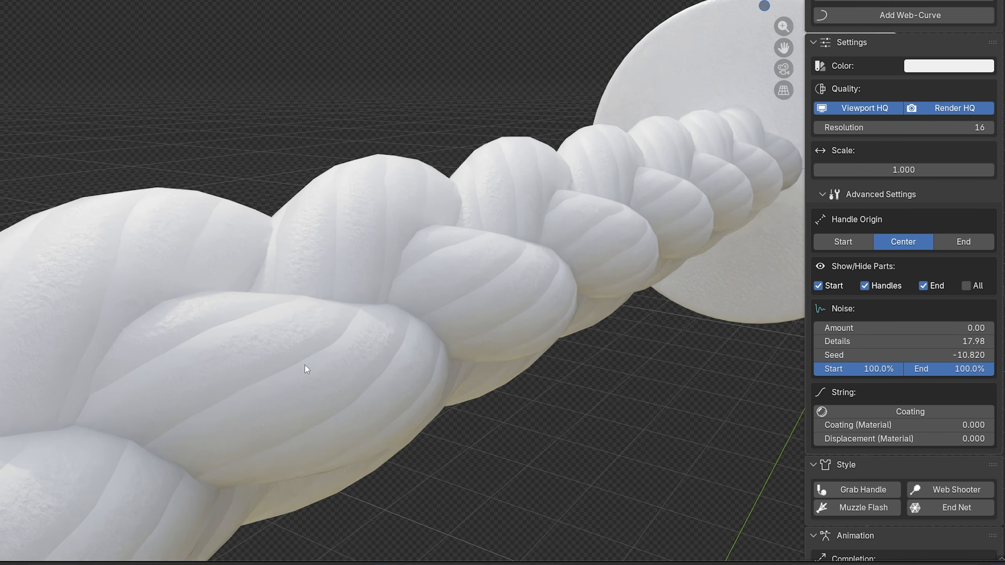
drag(855, 439, 911, 439)
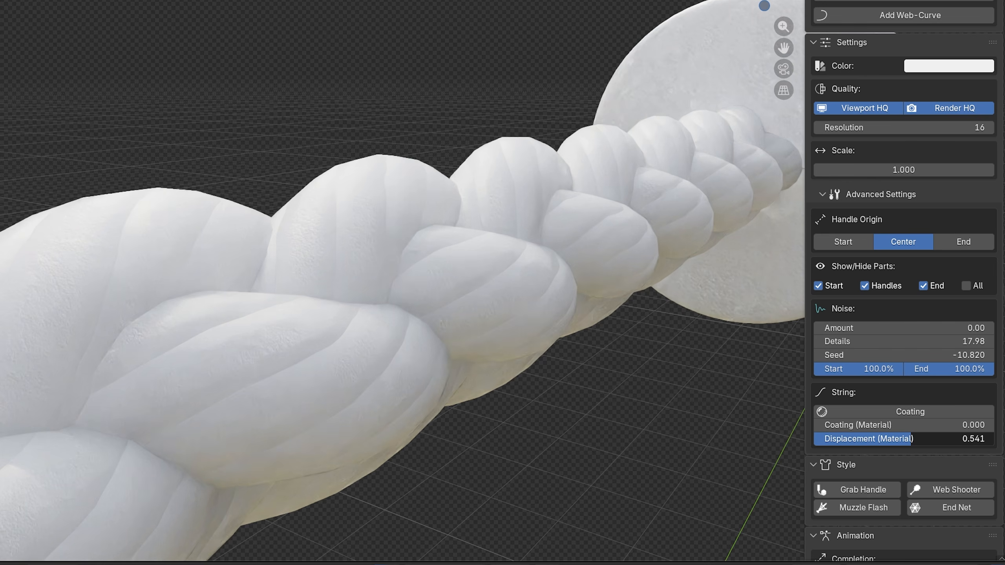
drag(992, 439, 993, 439)
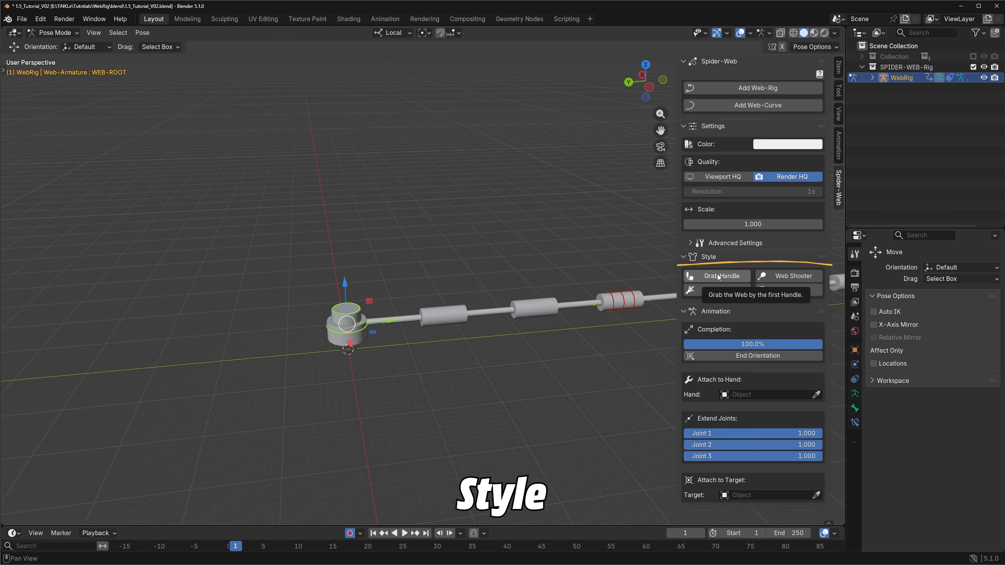
Toggle the Grab Handle style on the standalone web and on the web held in the figure's hand
click(718, 276)
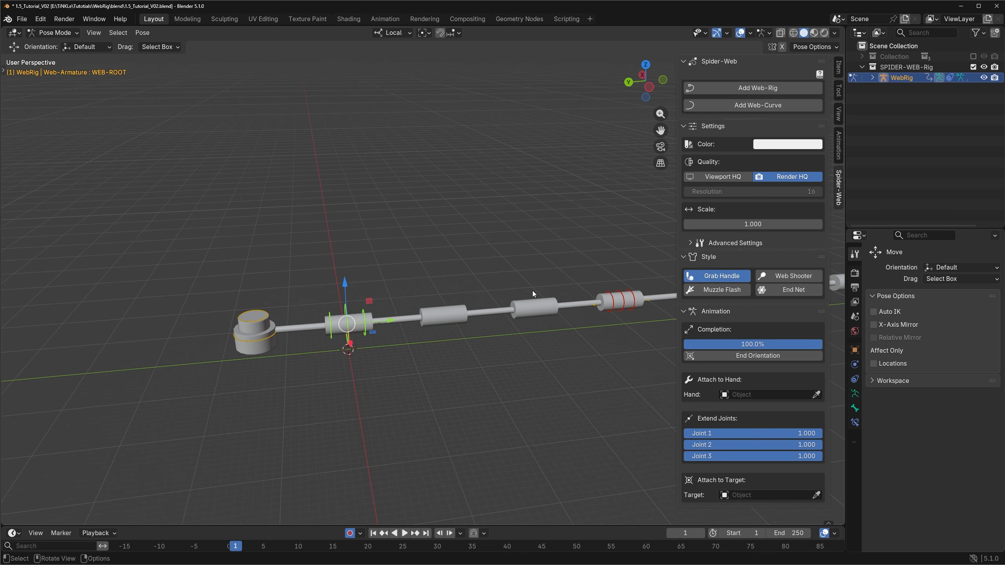
scroll(265, 335, up, 5)
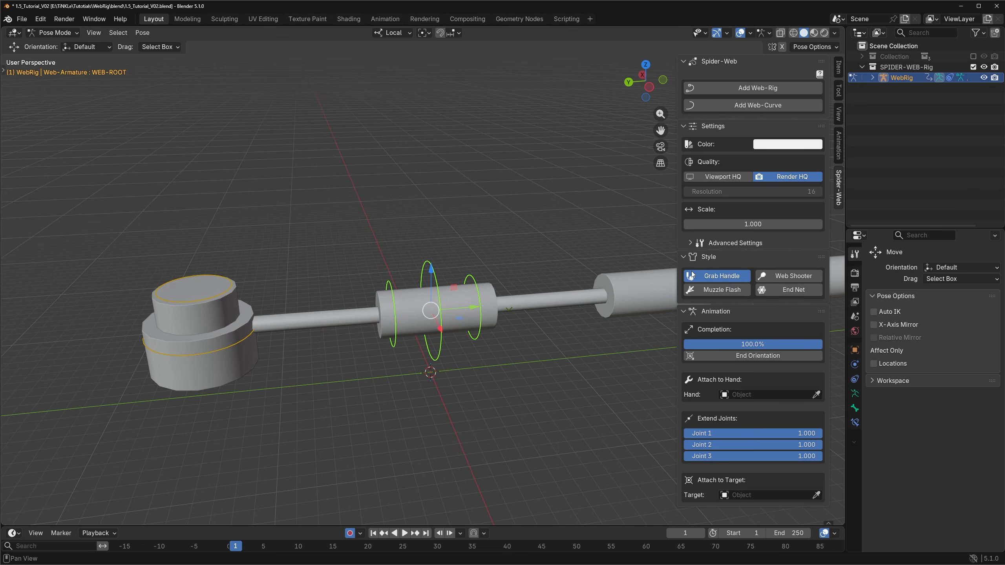
click(709, 277)
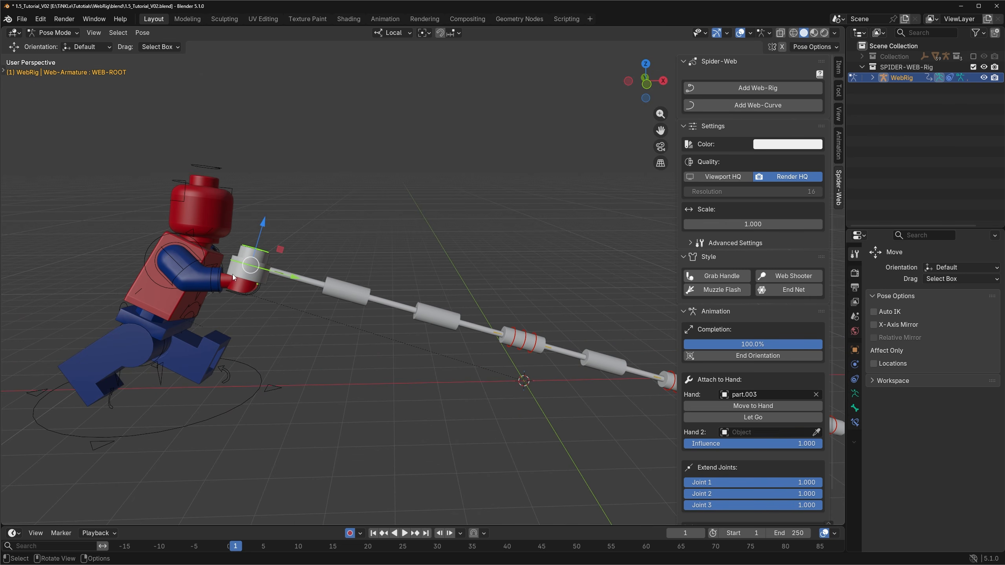
click(719, 277)
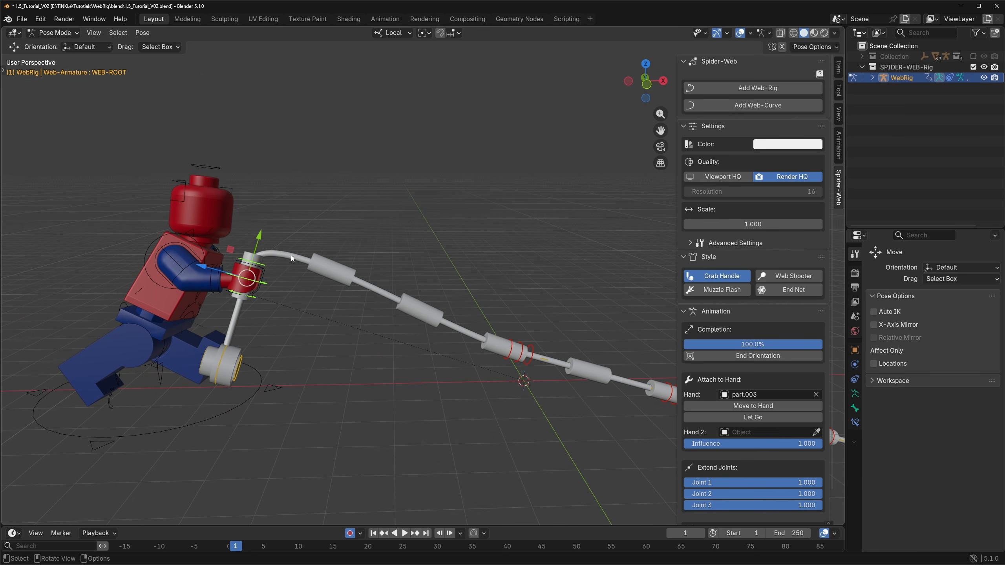
click(713, 276)
click(713, 276)
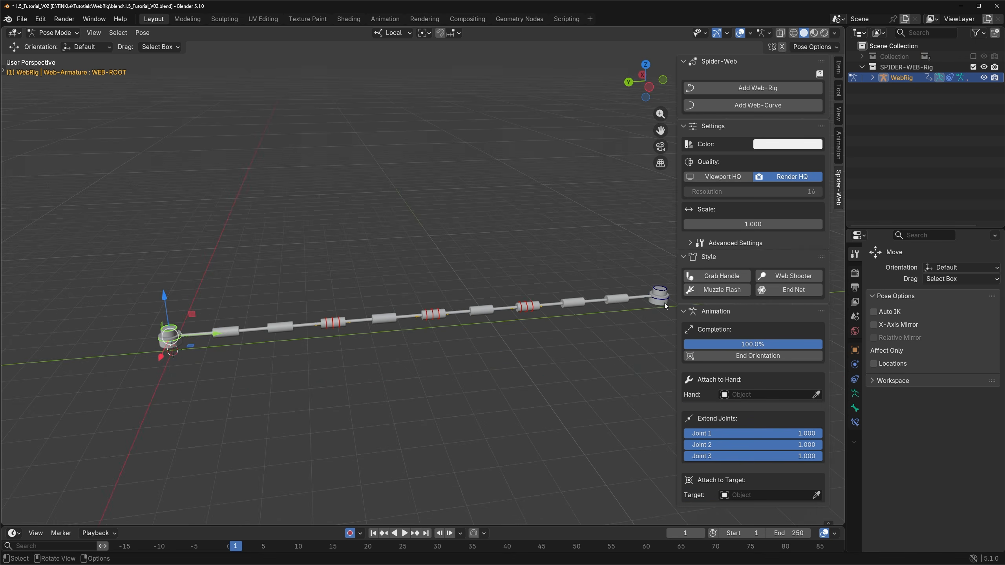
Enable the Muzzle Flash, expand its settings and set the web's Completion to 0%
click(704, 291)
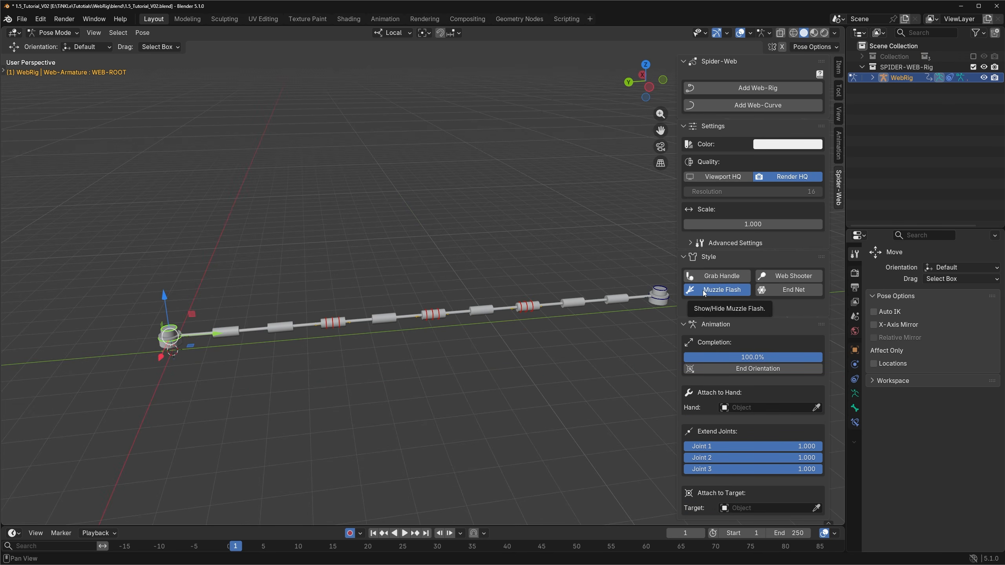
click(690, 312)
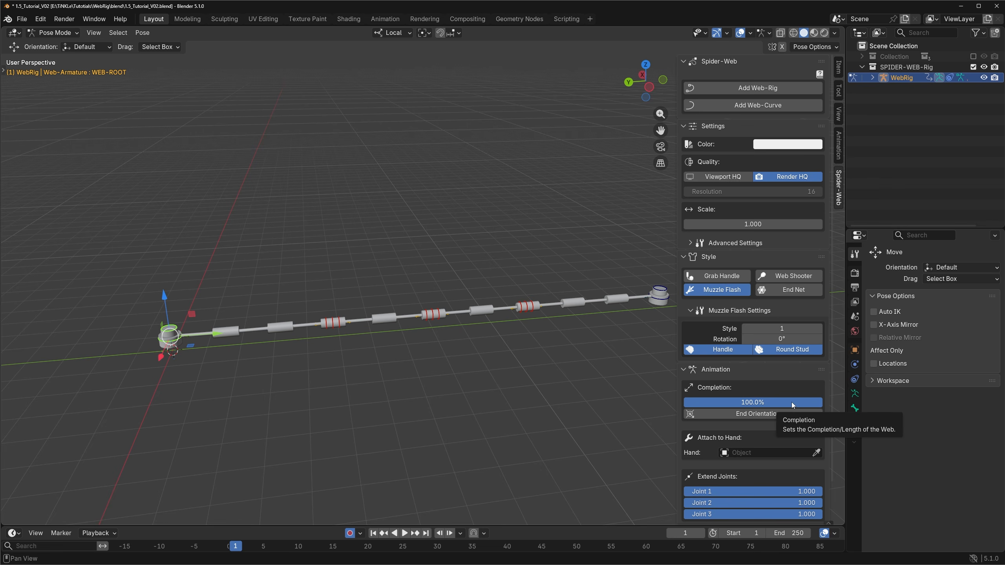
drag(794, 402, 684, 402)
scroll(160, 347, up, 7)
middle_drag(230, 364, 204, 351)
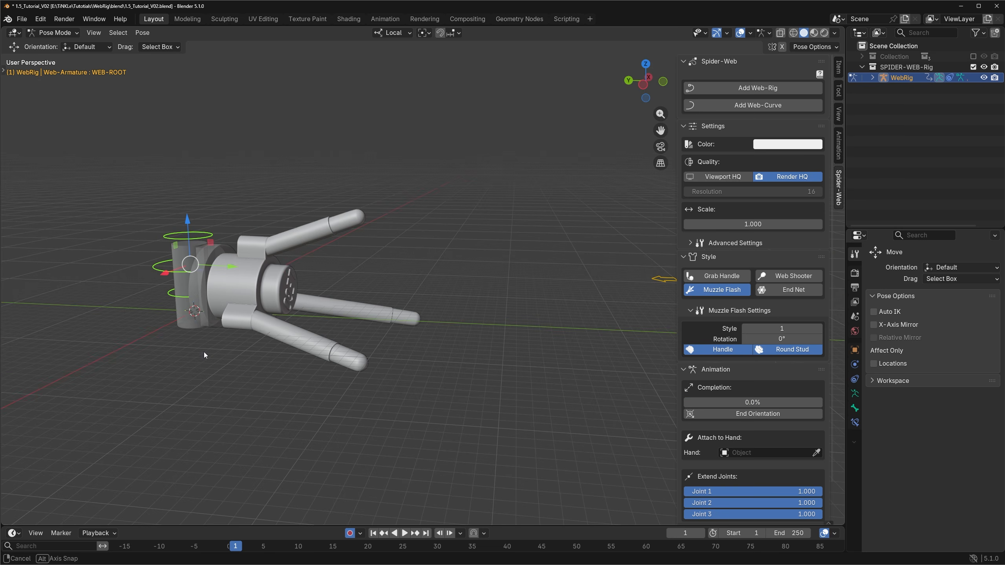
Cycle through the Muzzle Flash styles up to 4, settle on Style 3 and test its Rotation, cancelling the change
click(819, 330)
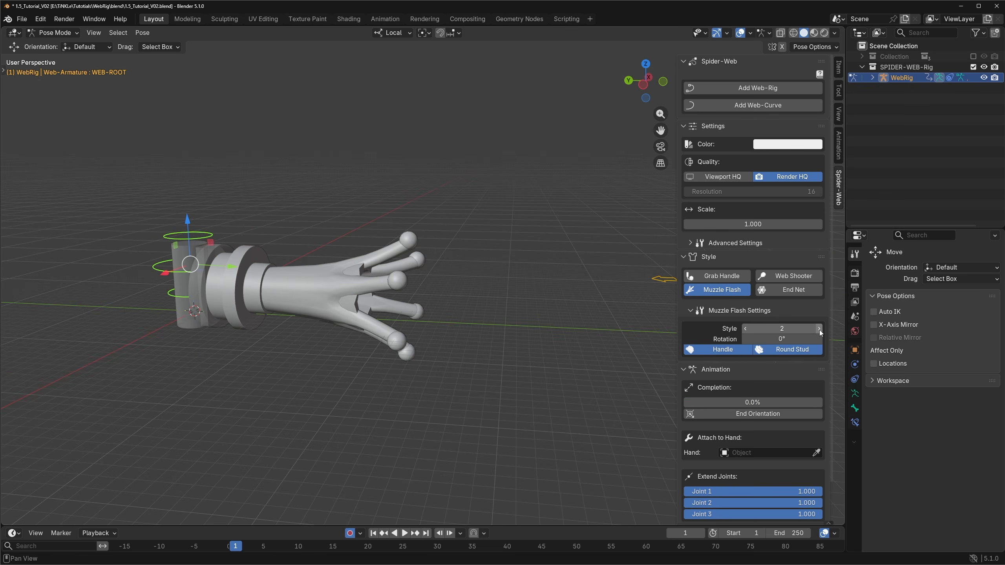
click(819, 329)
click(819, 329)
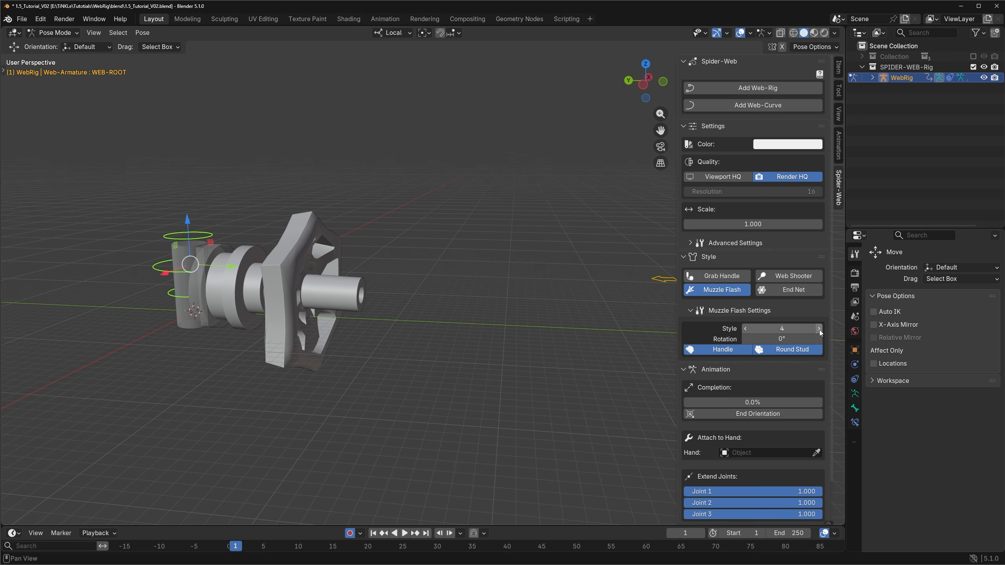
click(745, 329)
mouse_move(783, 339)
mouse_down()
mouse_move(796, 339)
mouse_move(755, 340)
mouse_move(769, 338)
mouse_up()
right_click(769, 338)
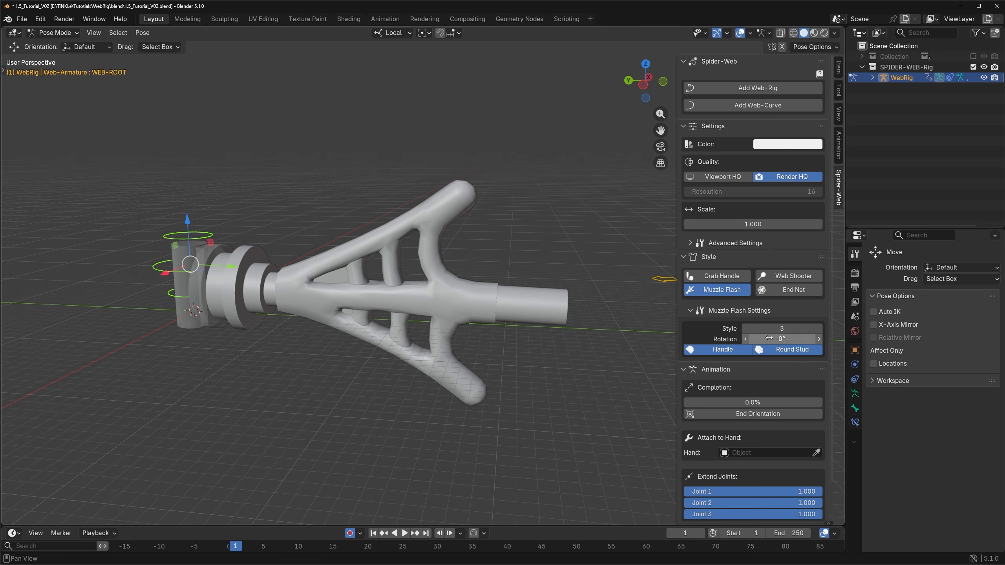
Hide and restore the muzzle flash's Handle and Round Stud, and return the web's Completion to 100%
click(691, 349)
click(776, 350)
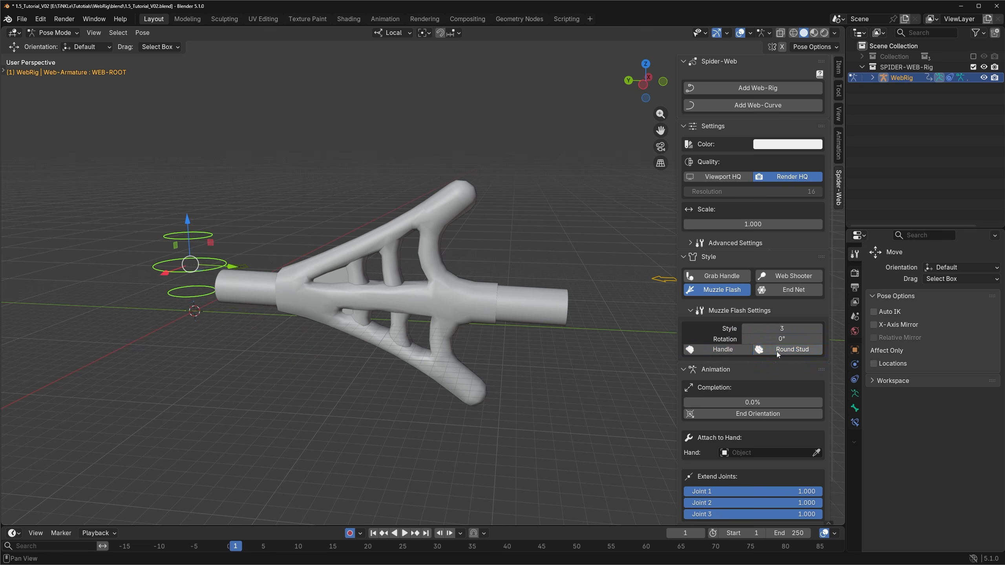
click(778, 352)
click(729, 352)
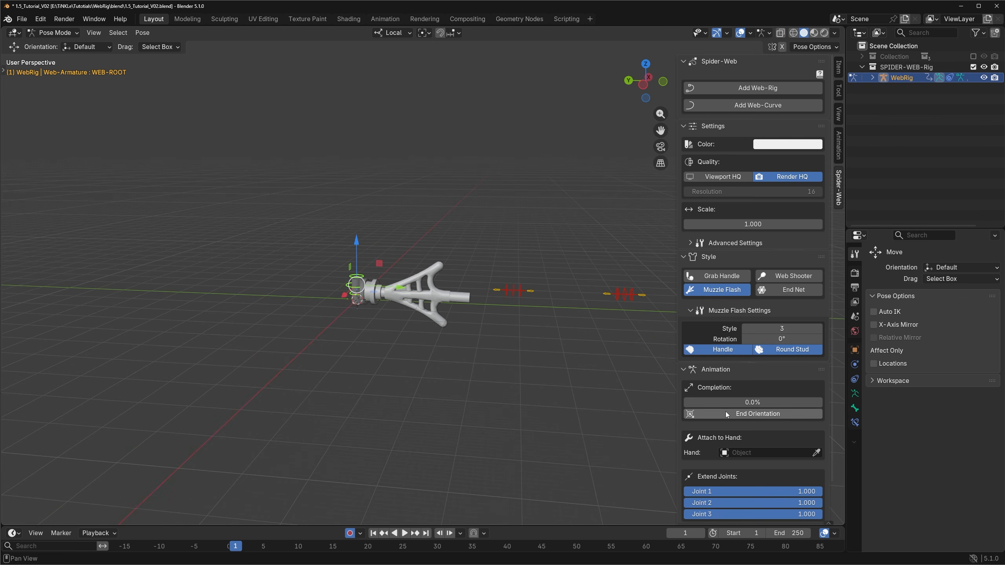
drag(726, 403, 750, 403)
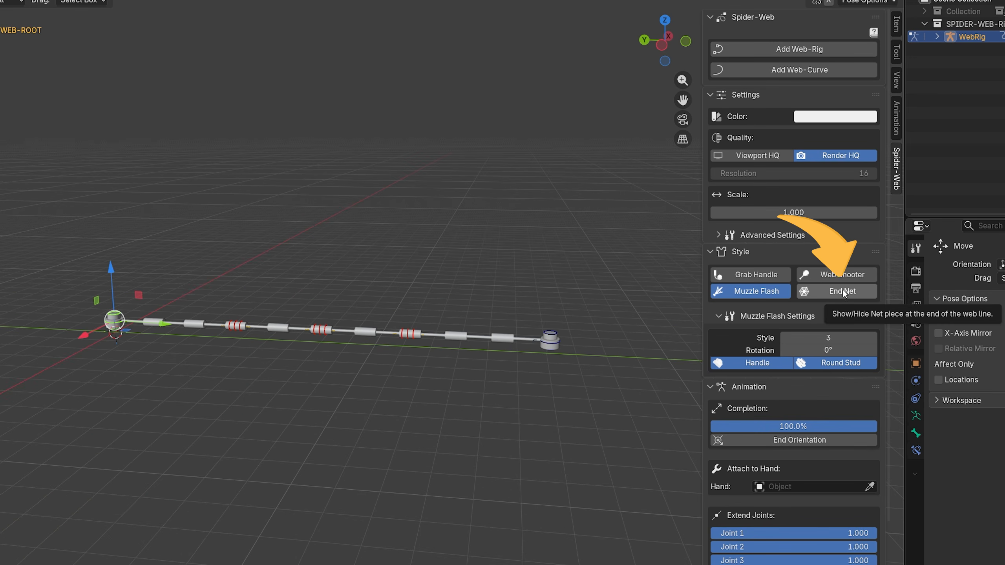
Enable the End Net on the web and step through its styles up to Style 8
click(842, 292)
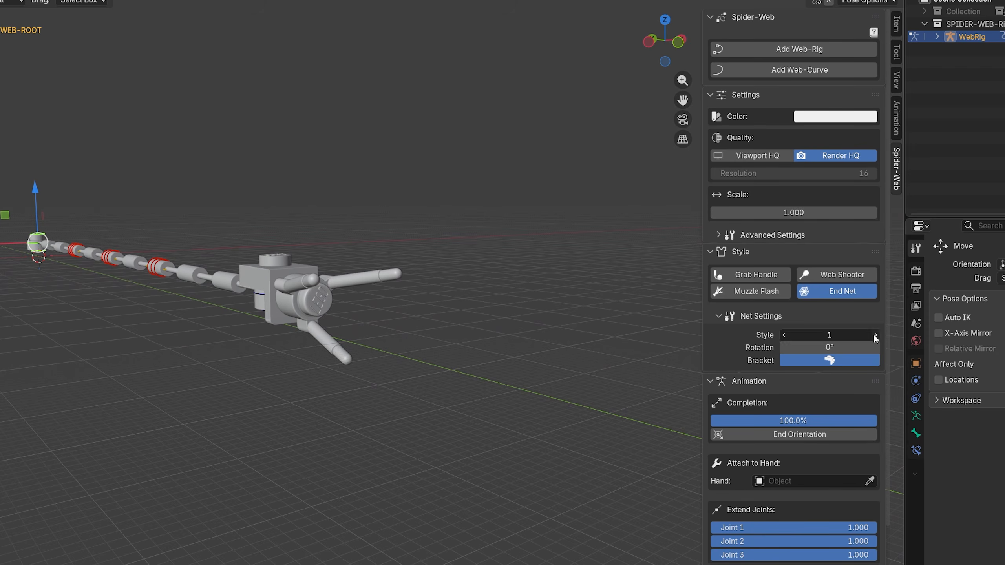
click(874, 335)
click(874, 335)
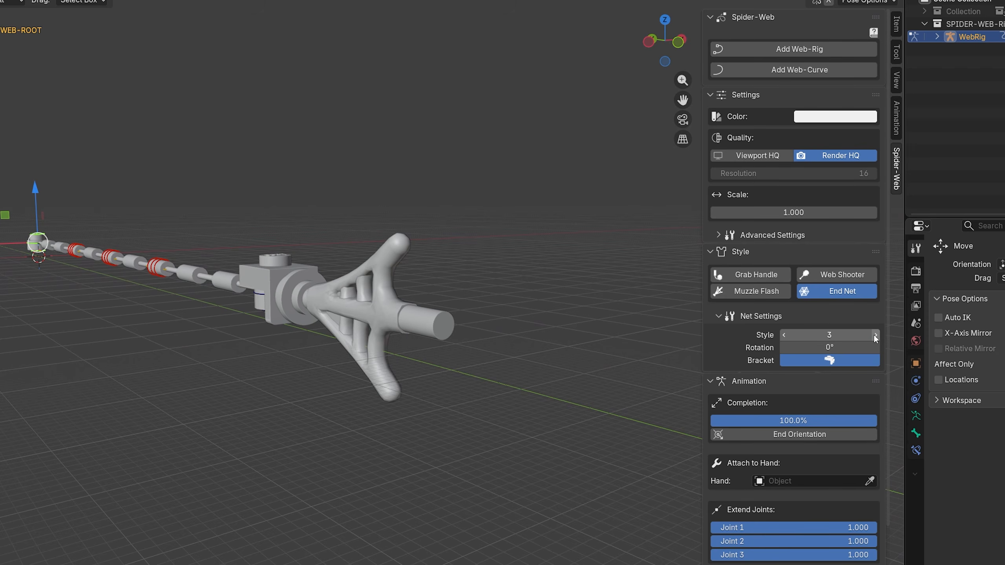
click(874, 336)
click(874, 335)
click(874, 335)
click(874, 336)
click(874, 336)
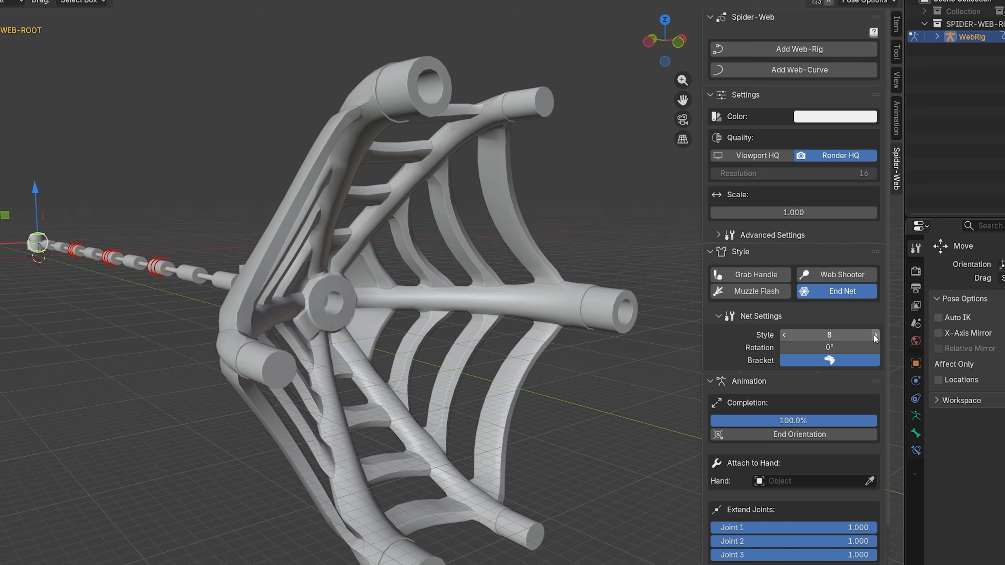
Test the end net's Rotation, remove its Bracket, and turn the End Net off
middle_drag(465, 344, 453, 356)
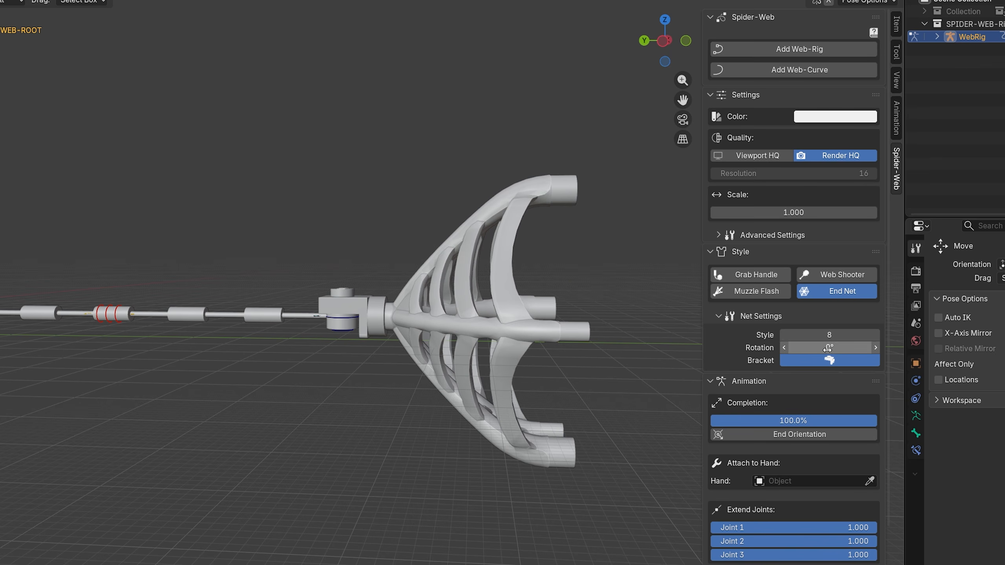
drag(828, 347, 862, 348)
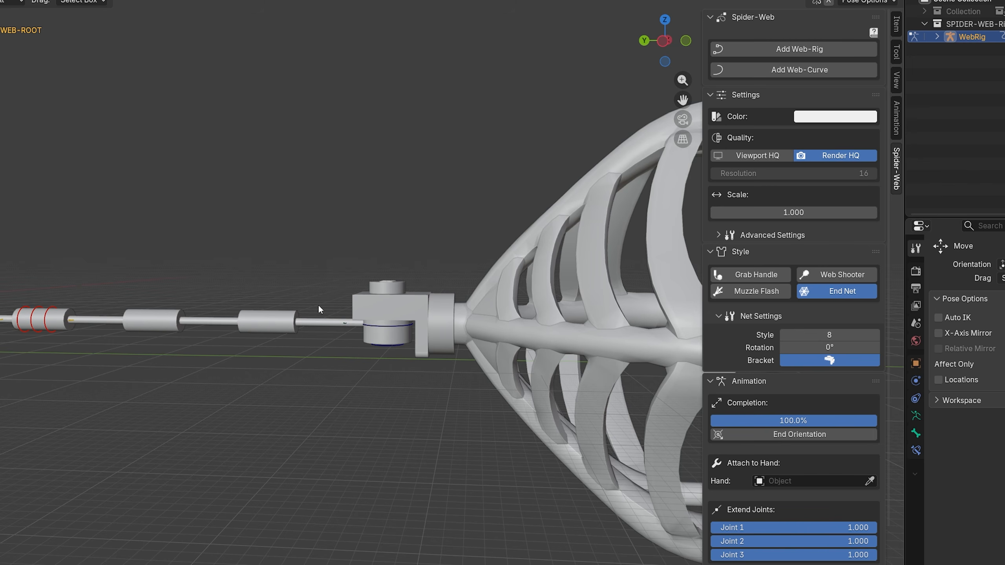
click(814, 361)
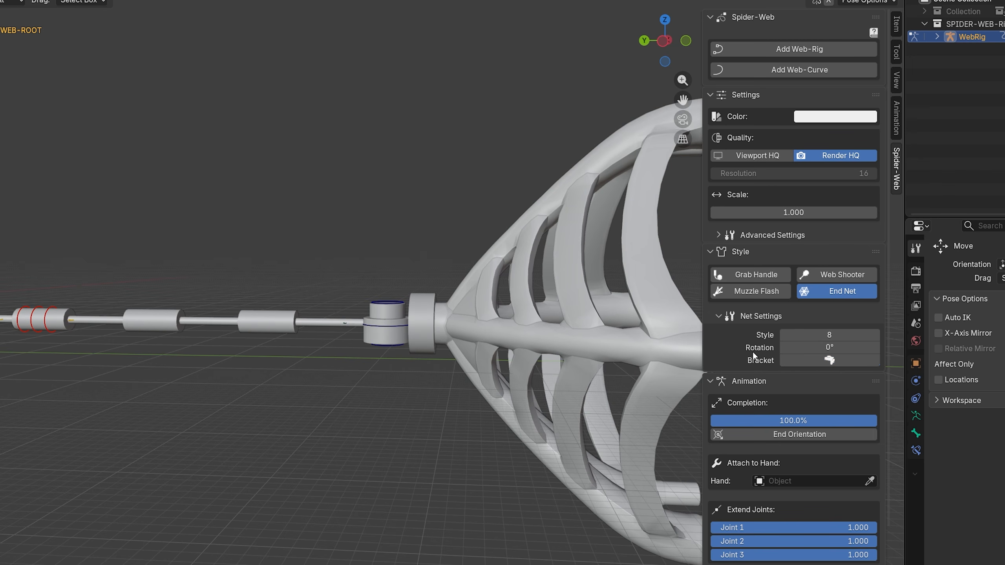
scroll(413, 339, down, 5)
mouse_move(413, 339)
middle_down()
mouse_move(487, 347)
mouse_move(419, 324)
middle_up()
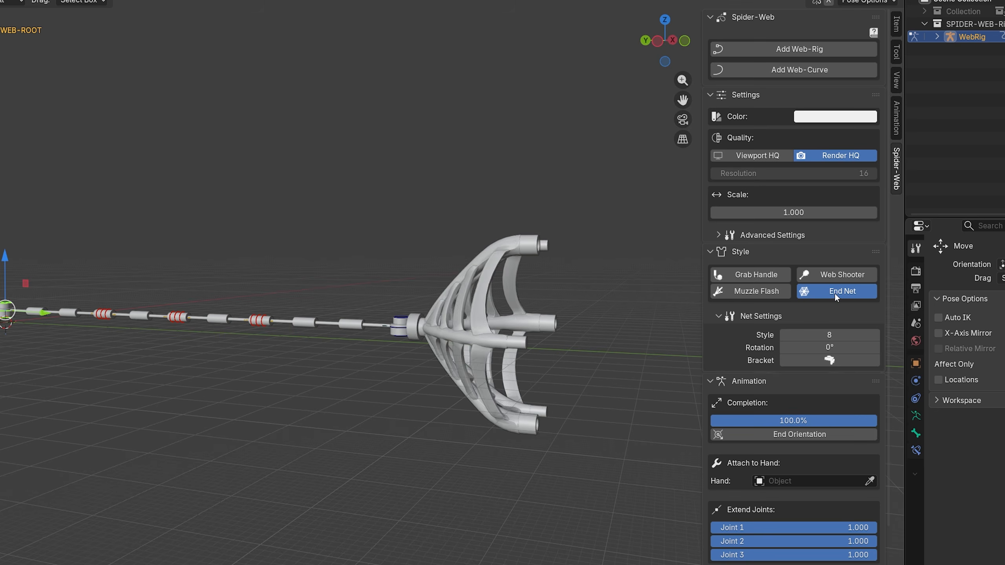
click(834, 293)
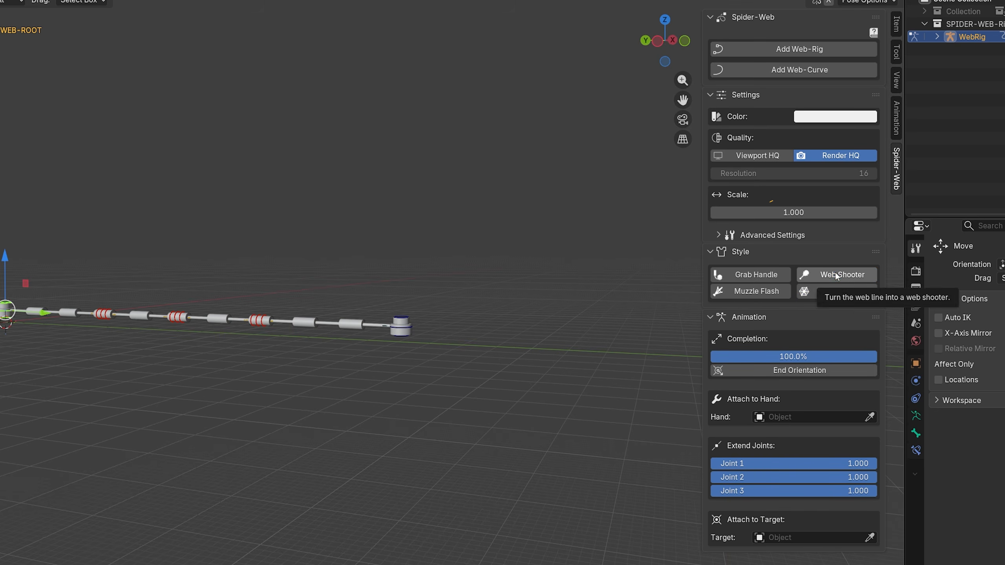
Turn the web line into a Web Shooter, lower its Completion and enable the Muzzle Flash
click(835, 276)
middle_drag(328, 295, 240, 380)
drag(826, 373, 734, 387)
click(747, 291)
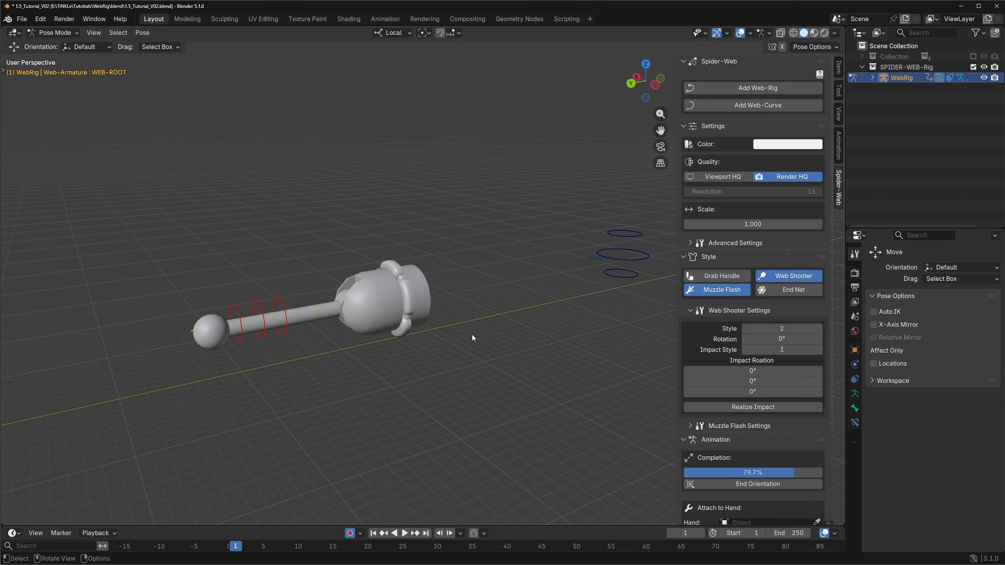
Set the Web Shooter Style to 1, test its Rotation, and raise Completion to 100% to show the impact
click(746, 328)
mouse_move(747, 339)
mouse_down()
mouse_move(701, 339)
mouse_move(766, 339)
mouse_up()
drag(744, 473, 811, 471)
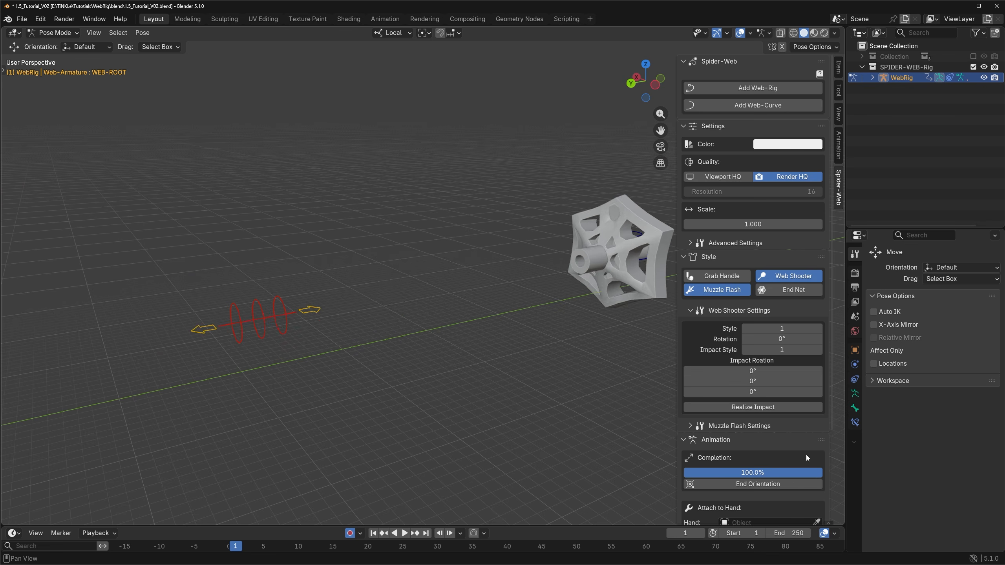
scroll(434, 363, down, 2)
mouse_move(433, 364)
middle_down()
mouse_move(241, 376)
mouse_move(374, 366)
mouse_move(435, 378)
middle_up()
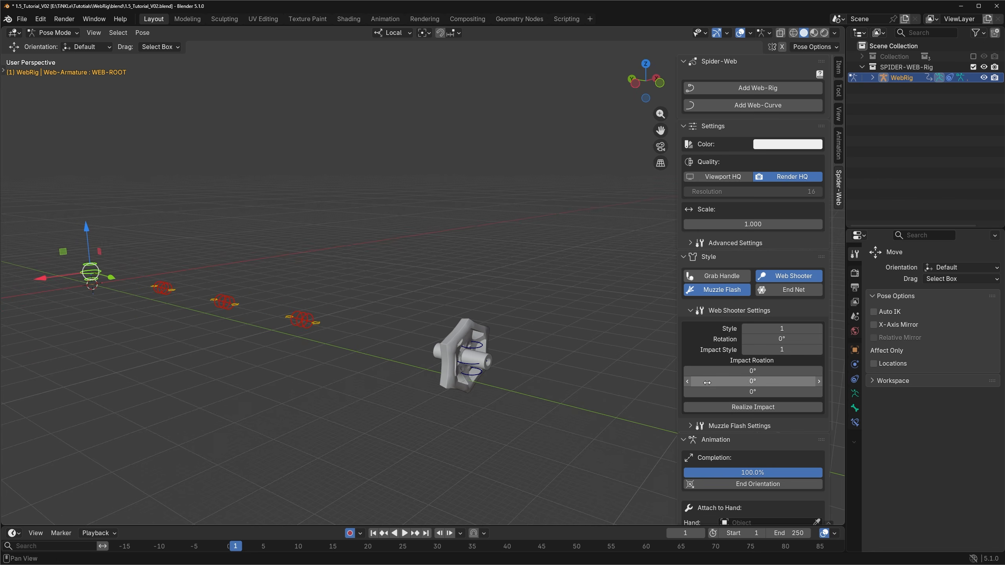
Set the Web Shooter's Impact Style to 3 and try rotating the impact with the WEB-END control
click(818, 350)
click(818, 350)
middle_drag(633, 376, 507, 386)
click(482, 372)
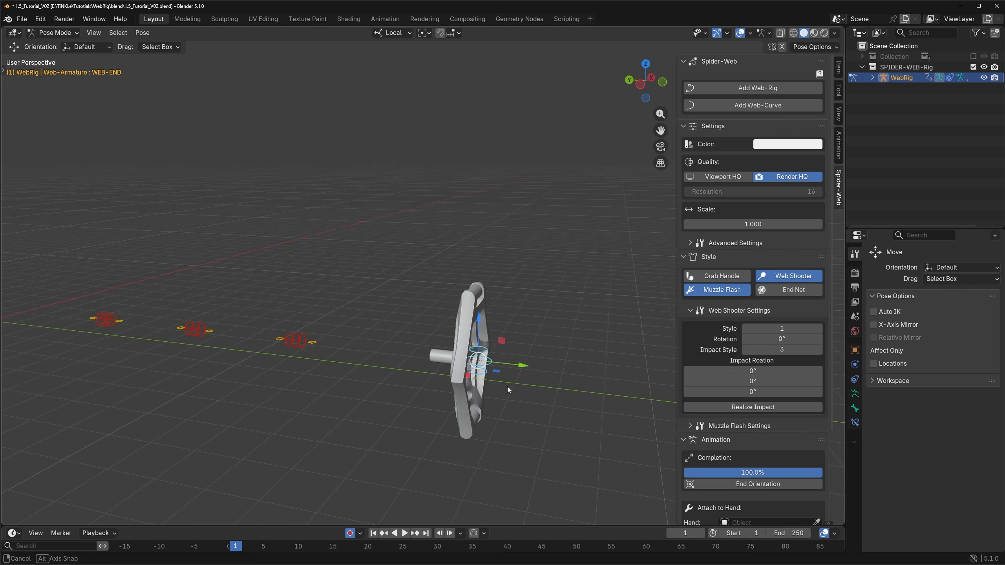
key(r)
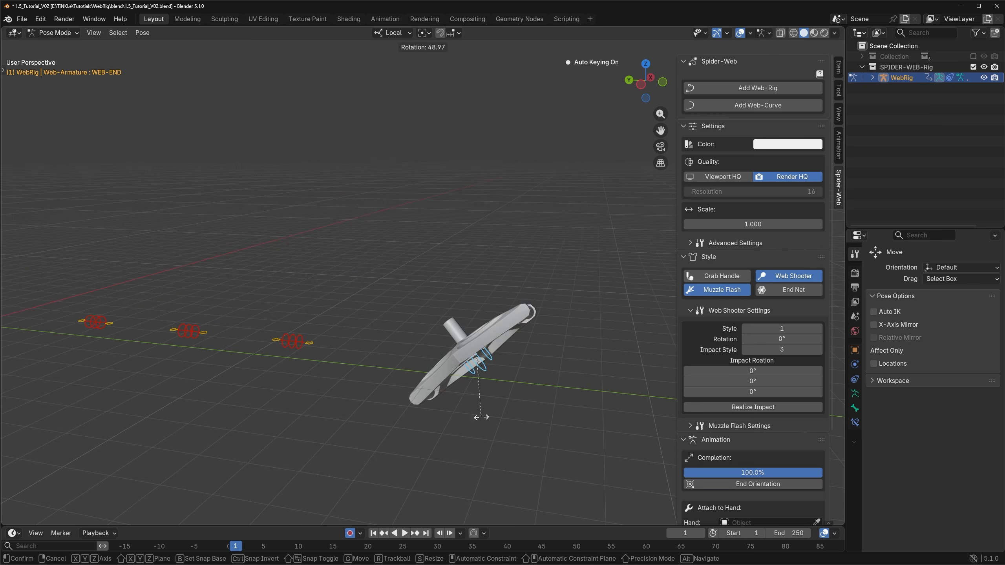
key(Escape)
Try out the Impact Rotation angles and realize the impact as a separate object
middle_drag(550, 332, 593, 352)
drag(752, 371, 740, 391)
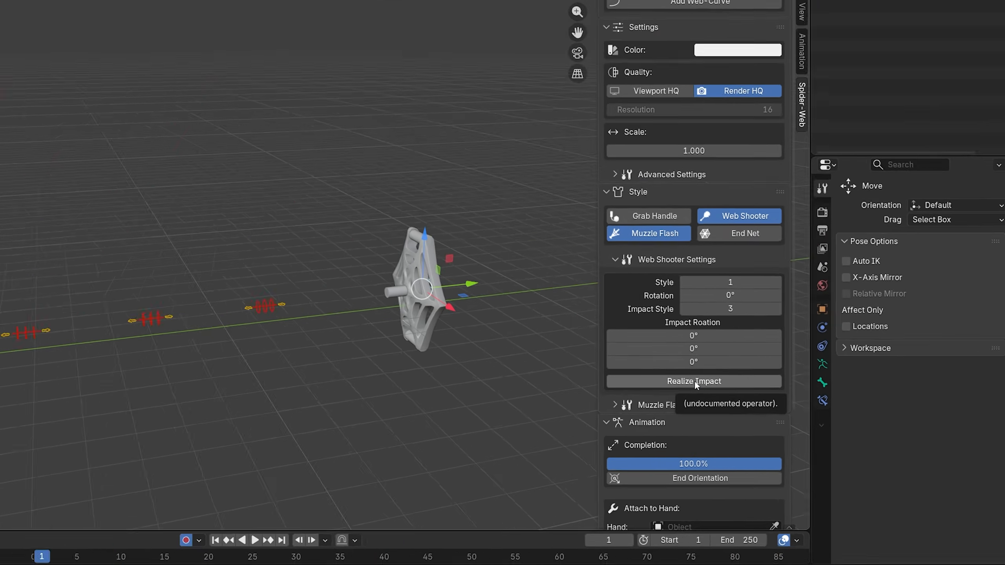
click(754, 407)
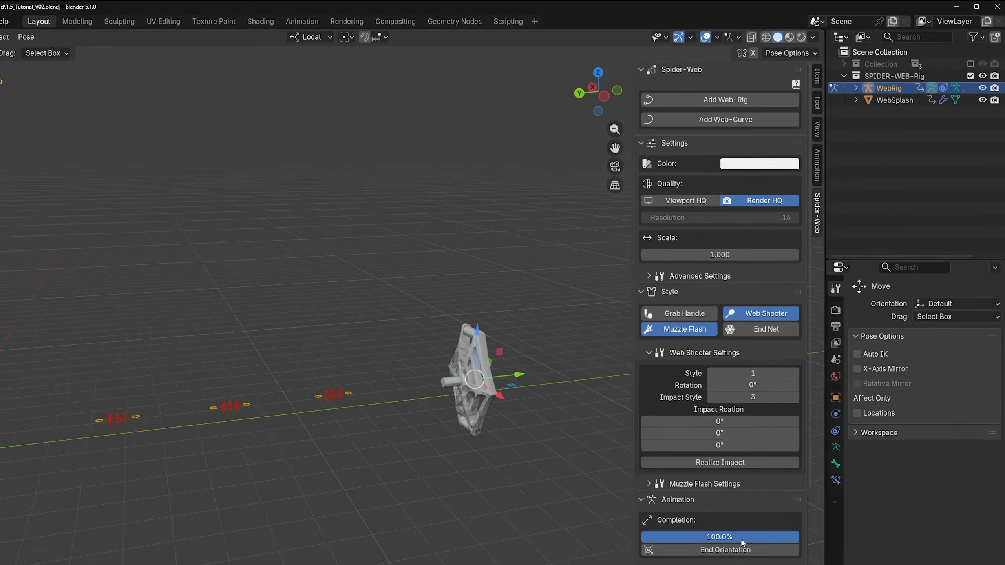
Lower the web's Completion to 49.6% and move the WEB-END control straight up above the realized impact
drag(748, 472, 775, 472)
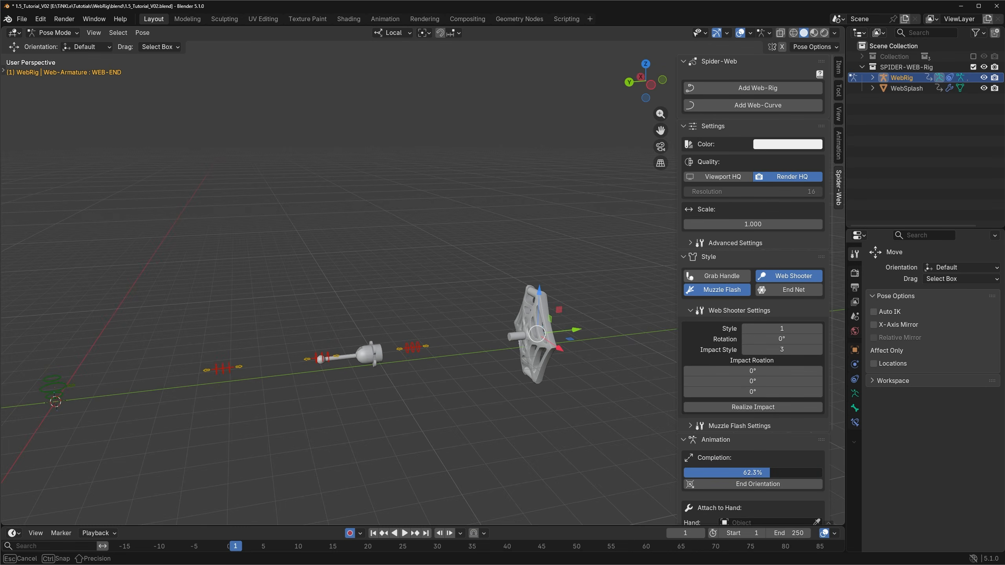
click(602, 358)
middle_drag(586, 354, 529, 363)
click(584, 365)
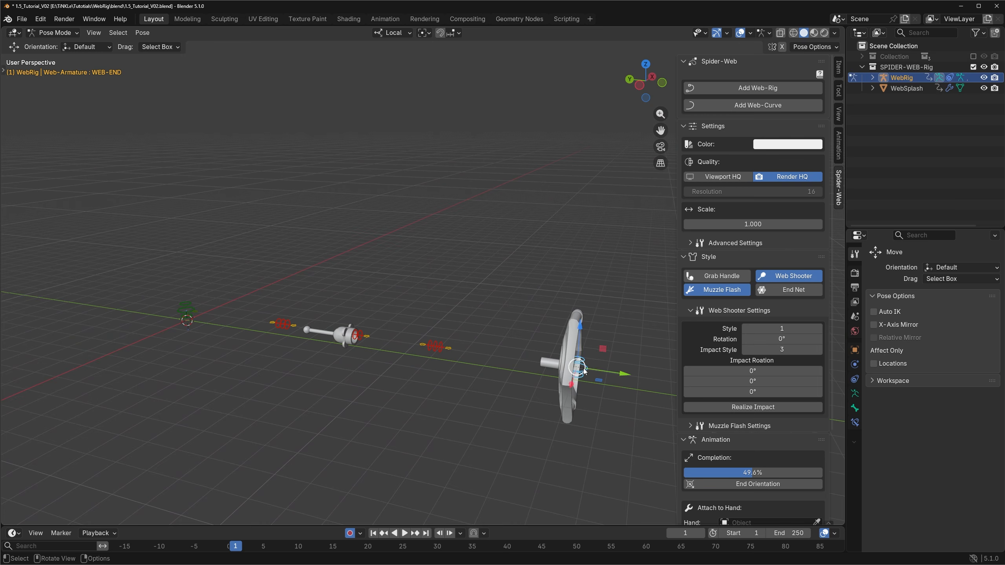
key(g)
click(597, 221)
Set the Extend Joints values of Joint 1, Joint 2 and Joint 3 to 0.000
scroll(744, 443, down, 5)
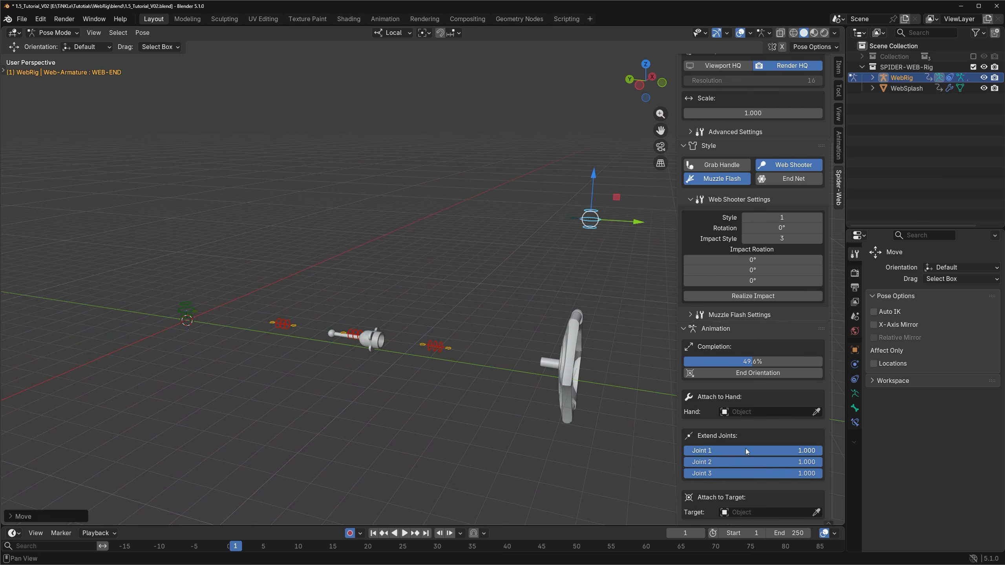
drag(746, 449, 617, 450)
drag(746, 462, 617, 462)
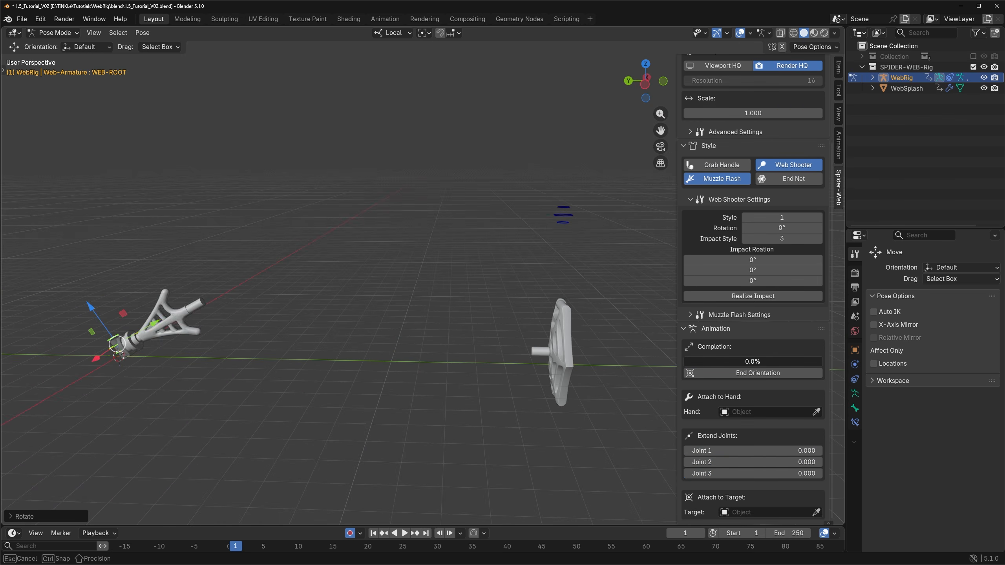
Raise Completion from 0% to 100% to shoot the web at the raised end point and realize the second impact
drag(753, 362, 819, 362)
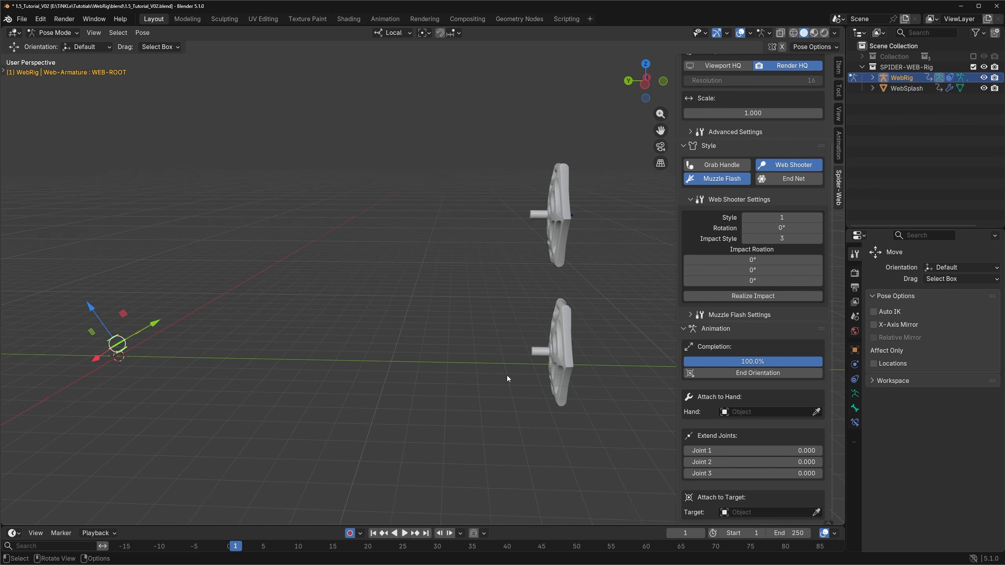
click(748, 296)
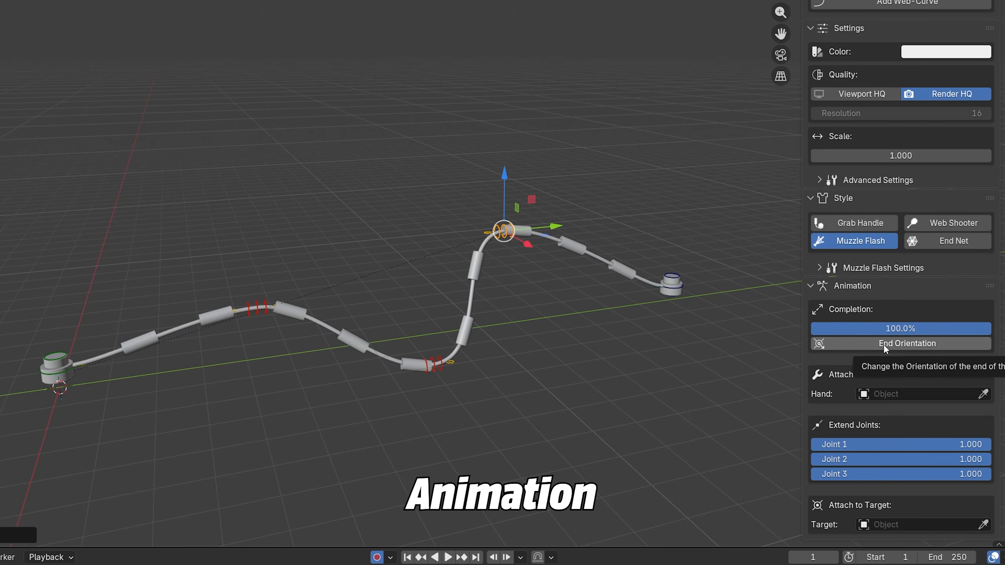
Try End Orientation on the curved web, then lower Completion to about 48% and enable the End Net
click(884, 344)
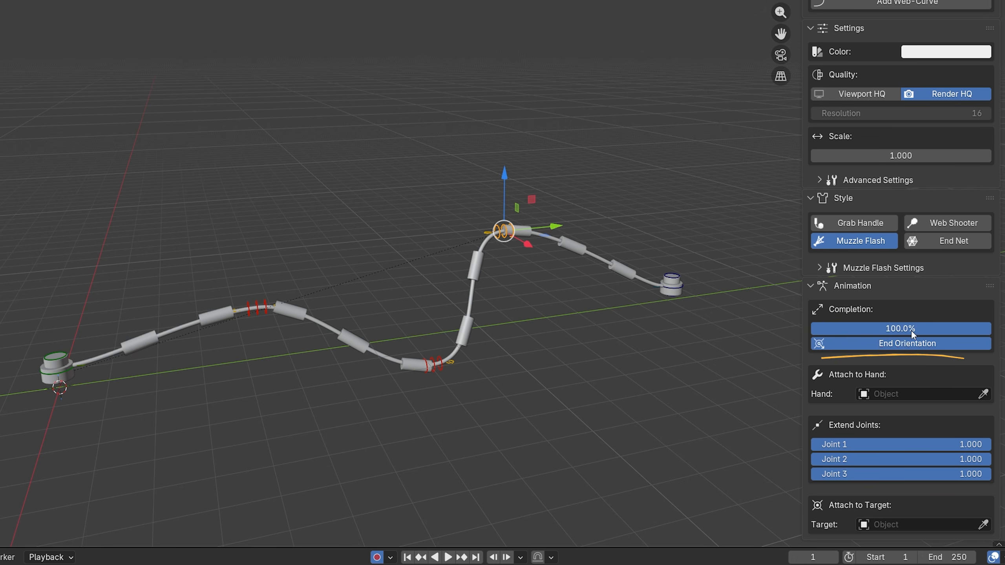
mouse_move(912, 312)
mouse_down()
mouse_move(866, 311)
mouse_move(894, 312)
mouse_up()
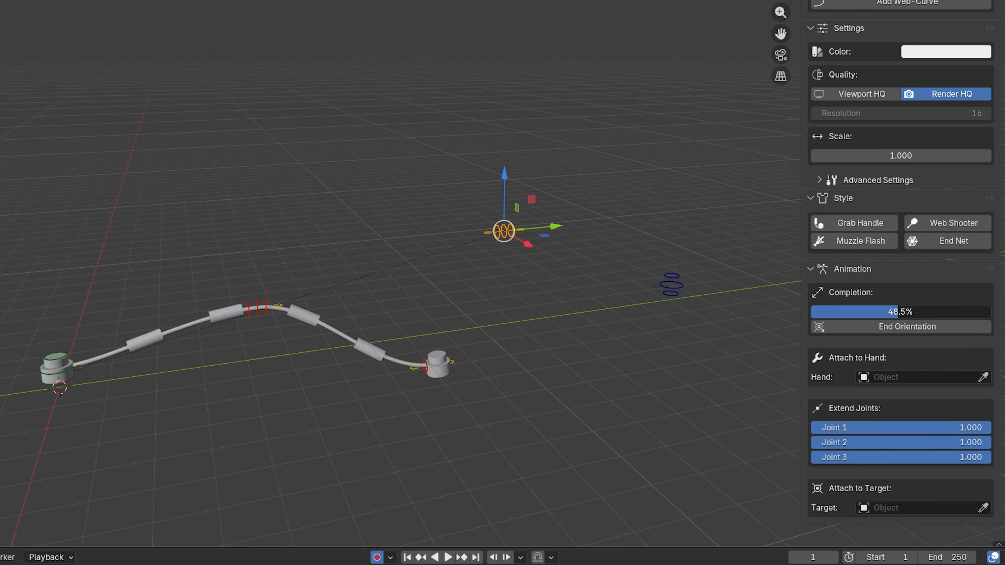
click(948, 241)
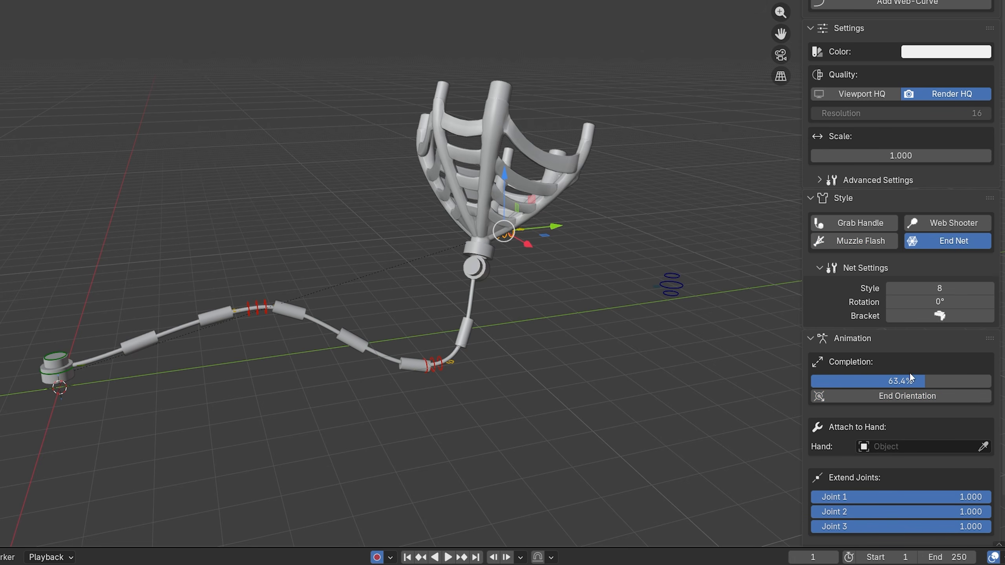
With Completion at about 54.9%, enable End Orientation and start rotating the net's end
mouse_move(909, 381)
mouse_down()
mouse_move(824, 381)
mouse_move(963, 381)
mouse_move(837, 381)
mouse_move(864, 393)
mouse_move(827, 383)
mouse_move(991, 383)
mouse_move(823, 383)
mouse_move(910, 383)
mouse_up()
click(880, 396)
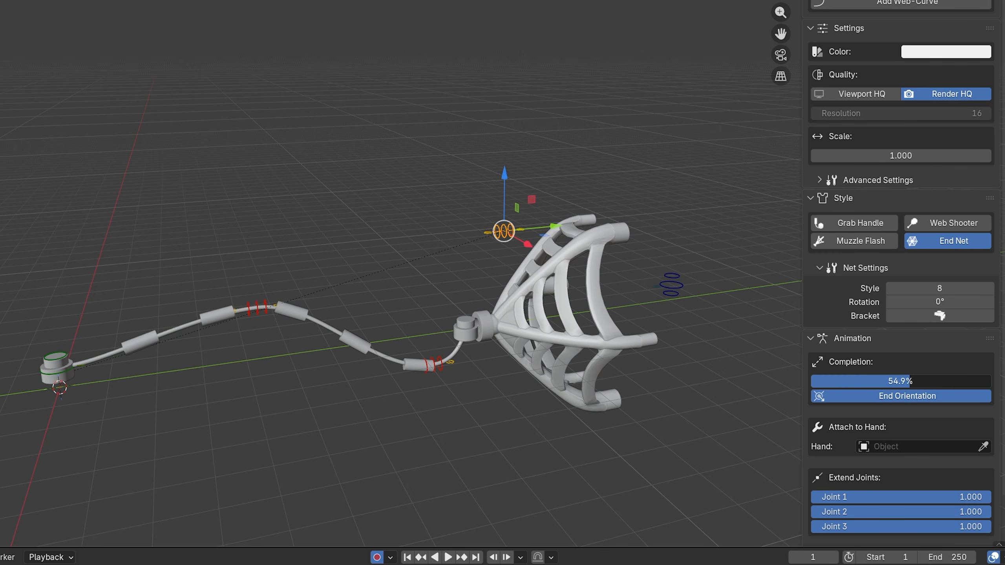
key(r)
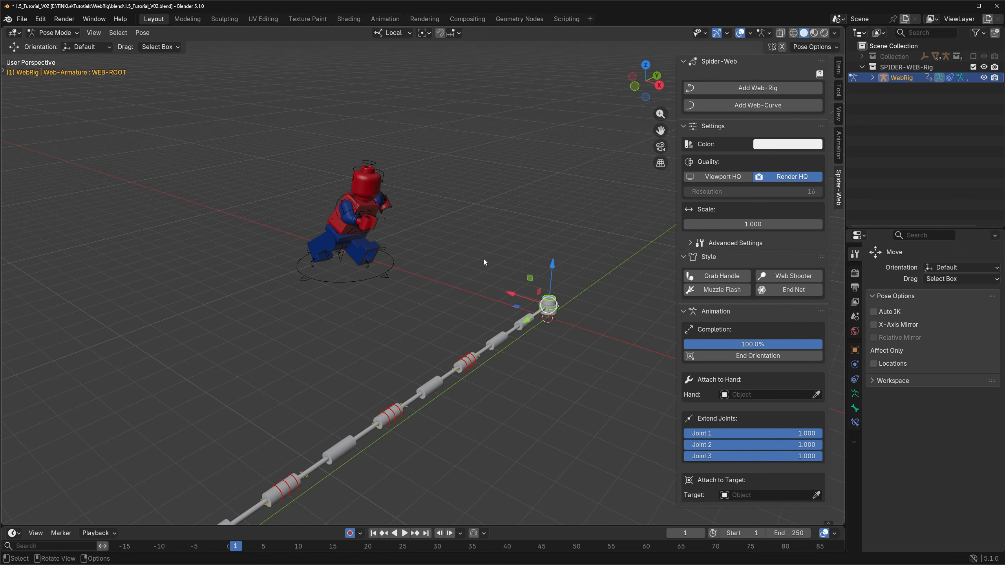
Attach the web to the minifigure's hand part.003 and move the rest of the rig to that hand
scroll(363, 293, up, 1)
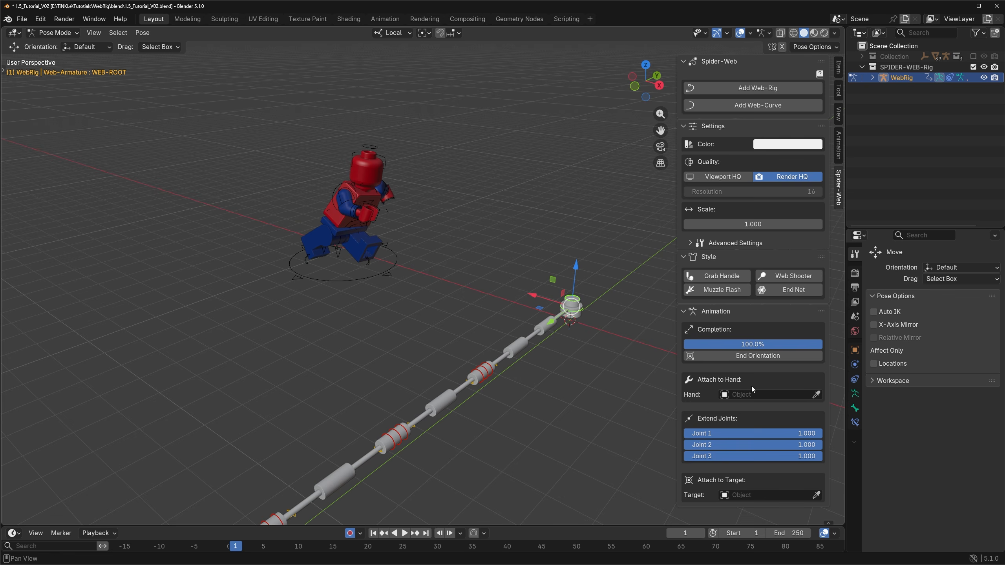
click(816, 395)
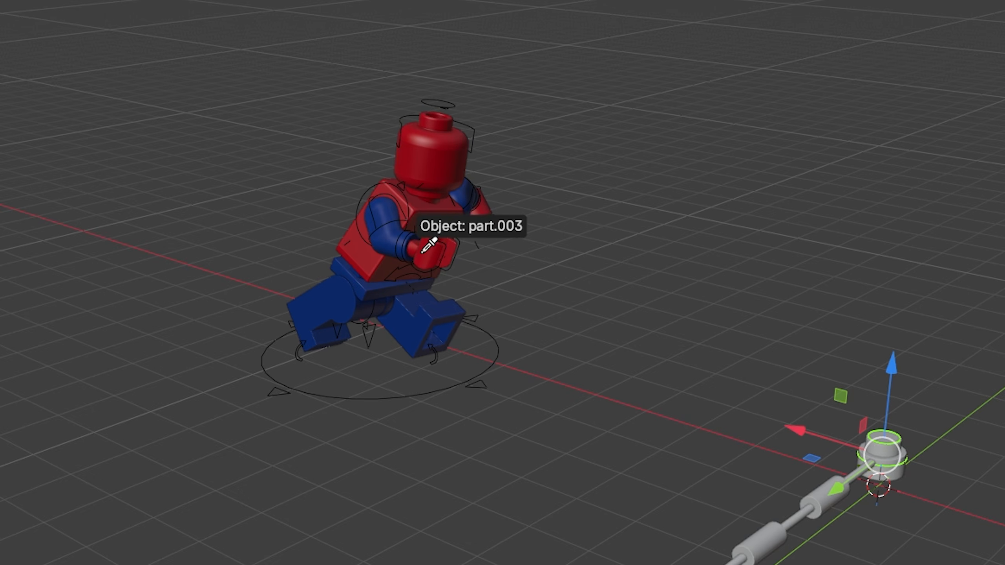
click(421, 252)
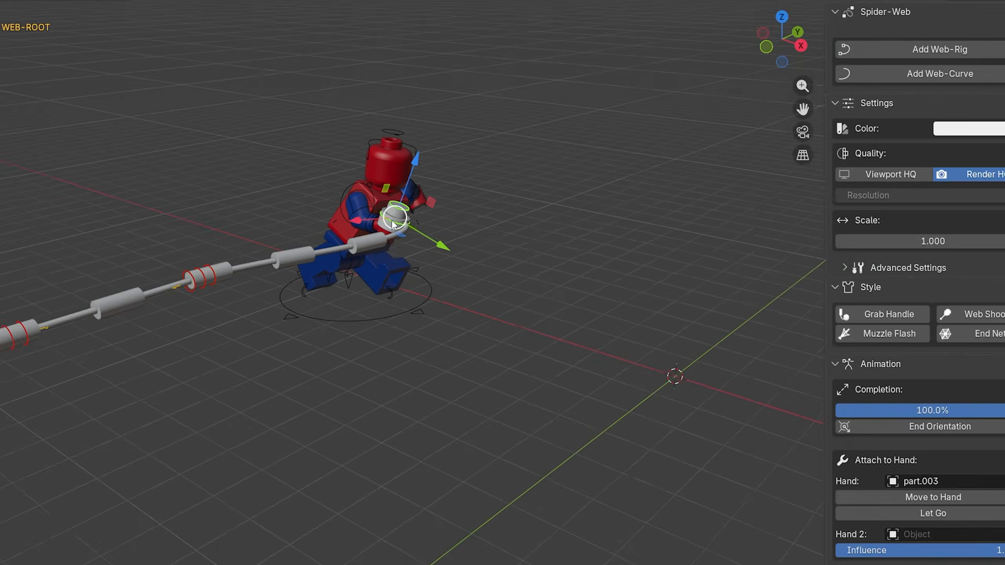
scroll(372, 213, down, 2)
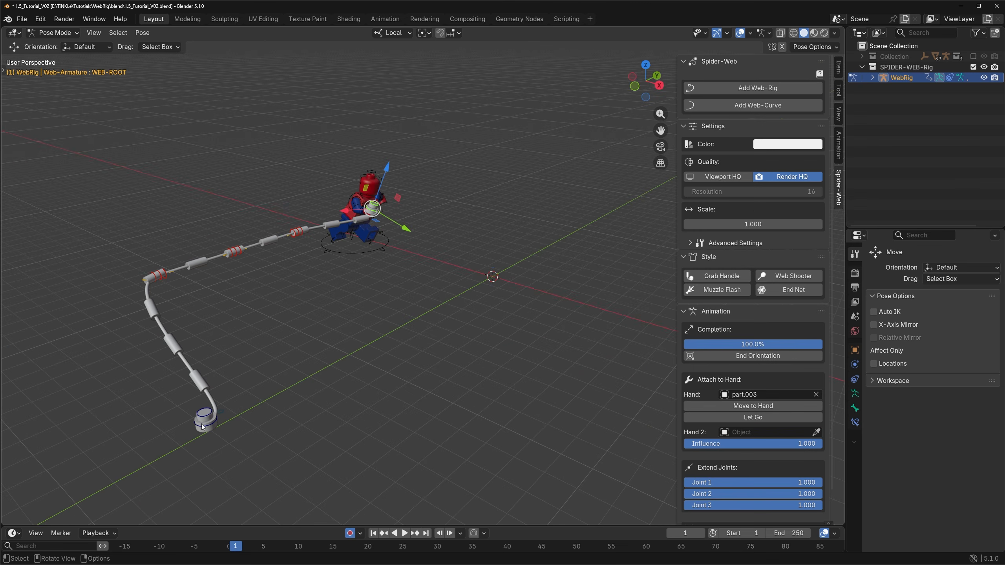
middle_drag(308, 257, 316, 317)
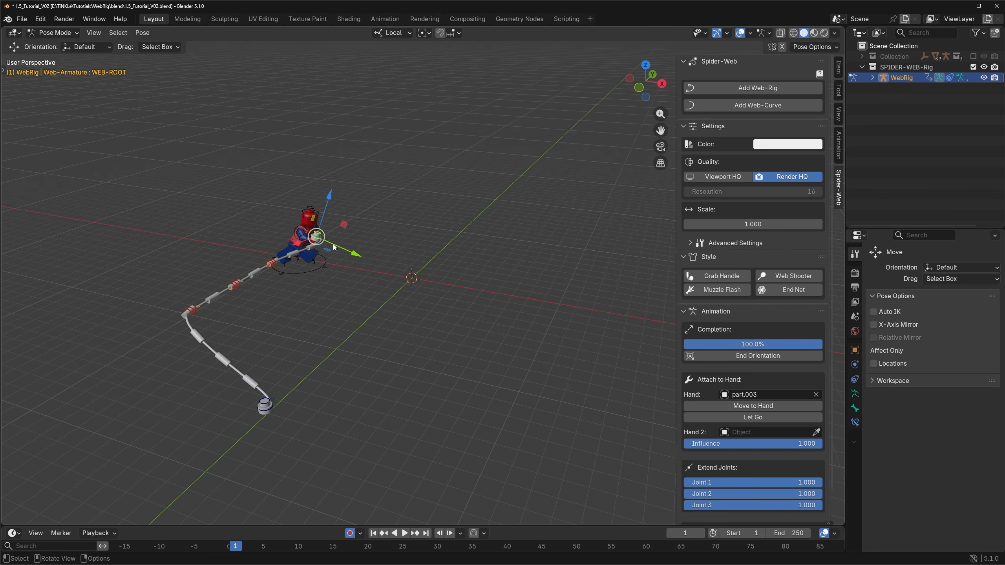
click(742, 408)
middle_drag(430, 331, 275, 266)
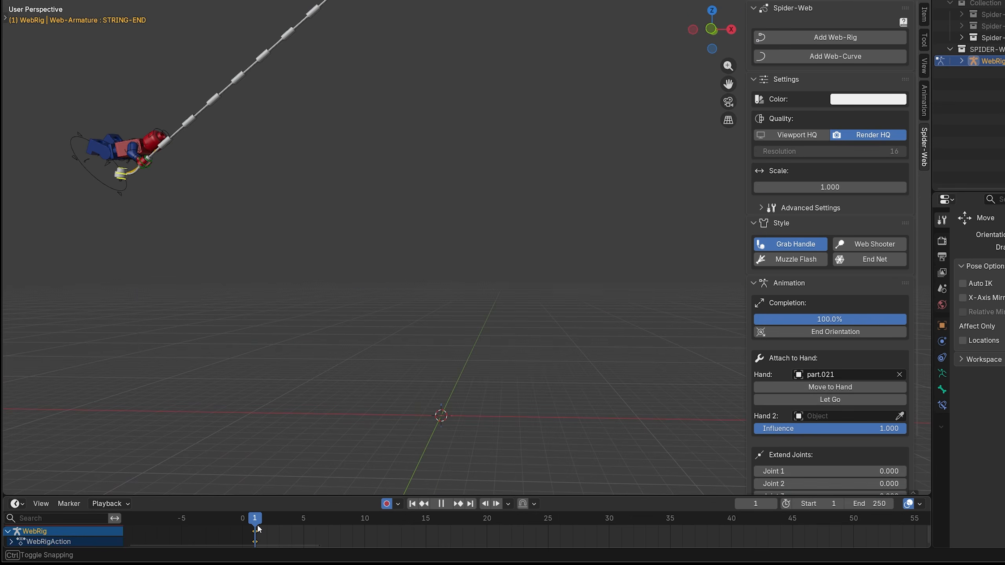
Go to frame 17 of the swing animation and let go of the web from the hand
drag(257, 524, 452, 553)
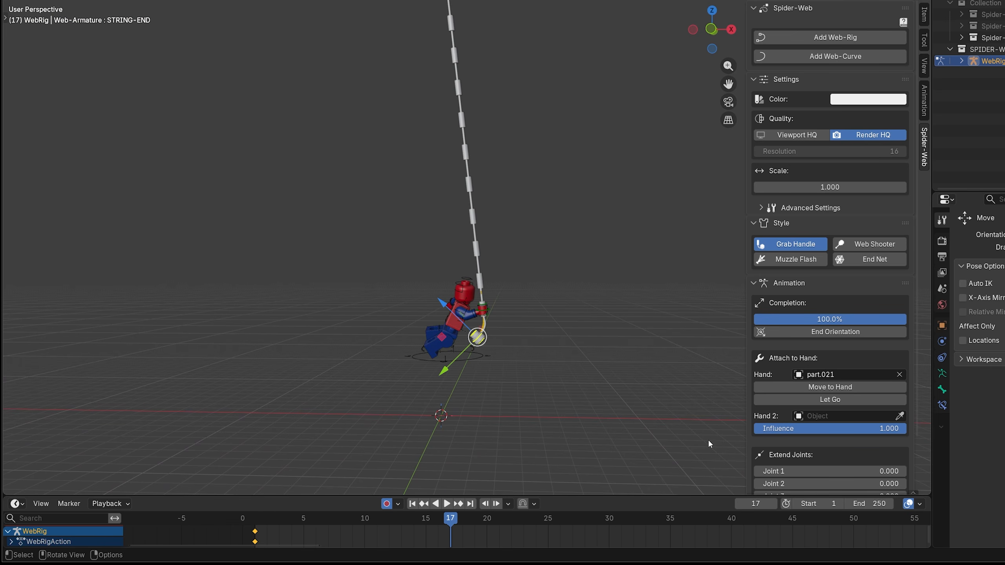
click(796, 399)
Reattach the web to the hand at frame 23 and scrub back through the timeline to check it
drag(451, 522, 527, 546)
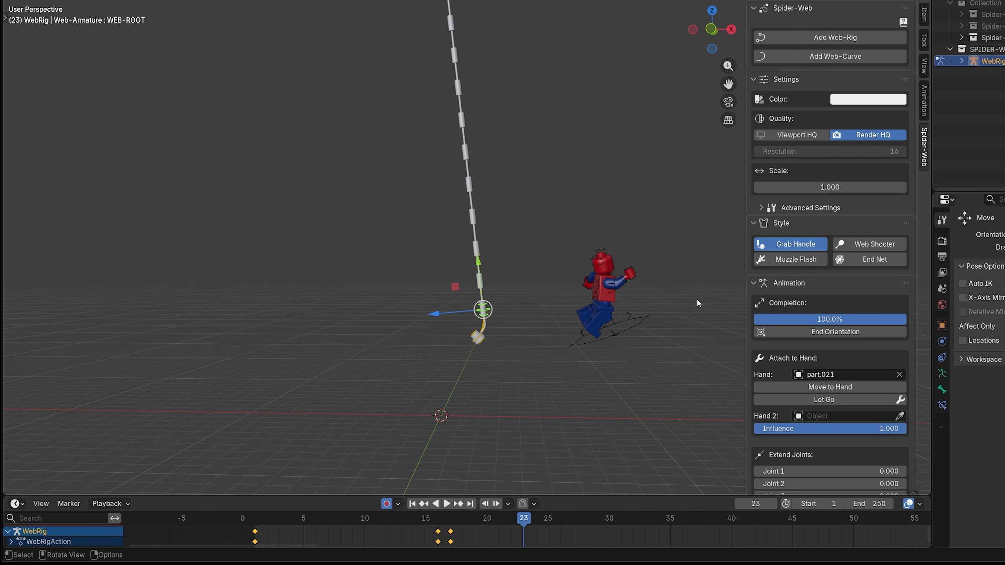
click(900, 400)
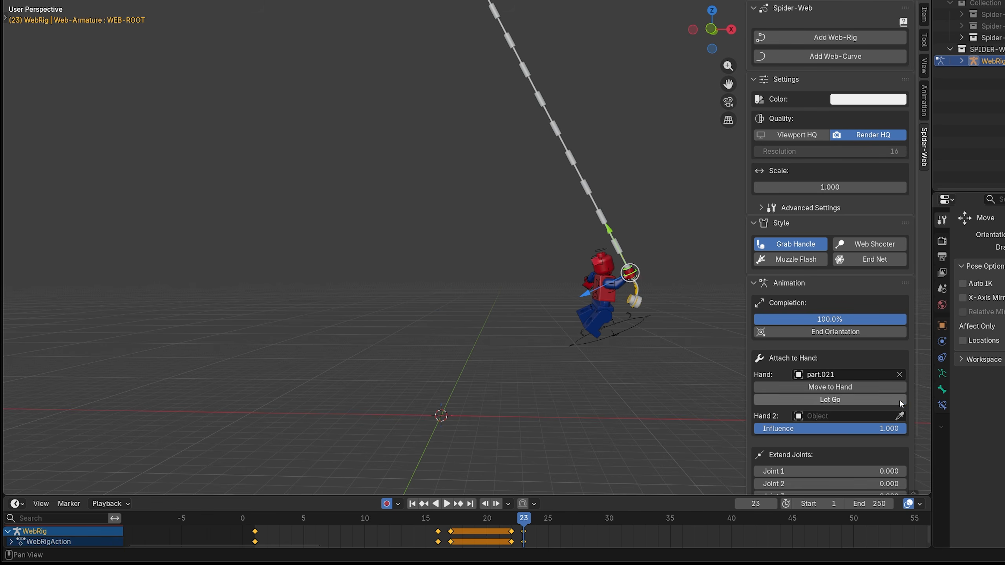
drag(519, 515, 497, 536)
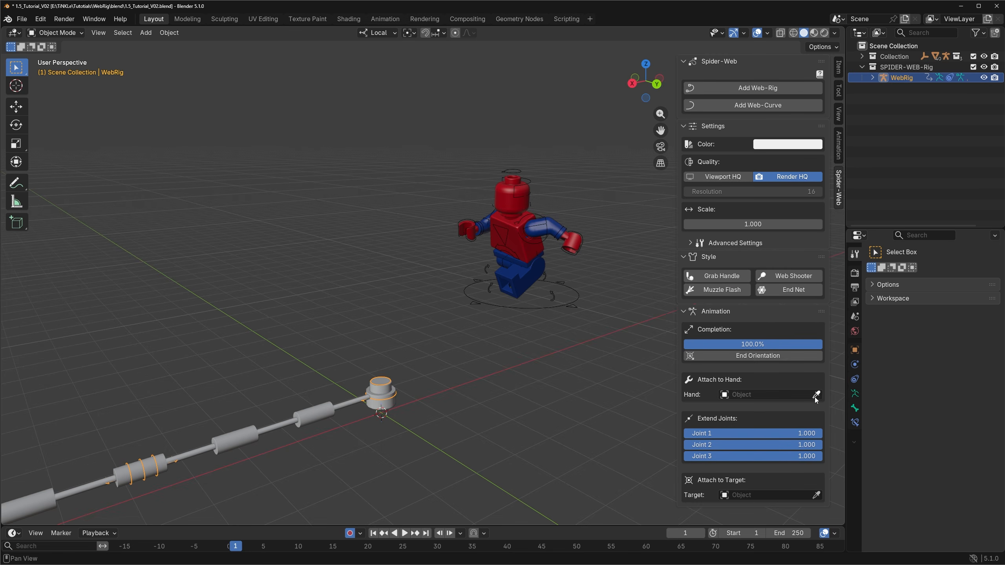
Attach the web to both minifigure hands, using part.005 as Hand and part.003 as Hand 2
click(574, 239)
middle_drag(390, 266, 313, 234)
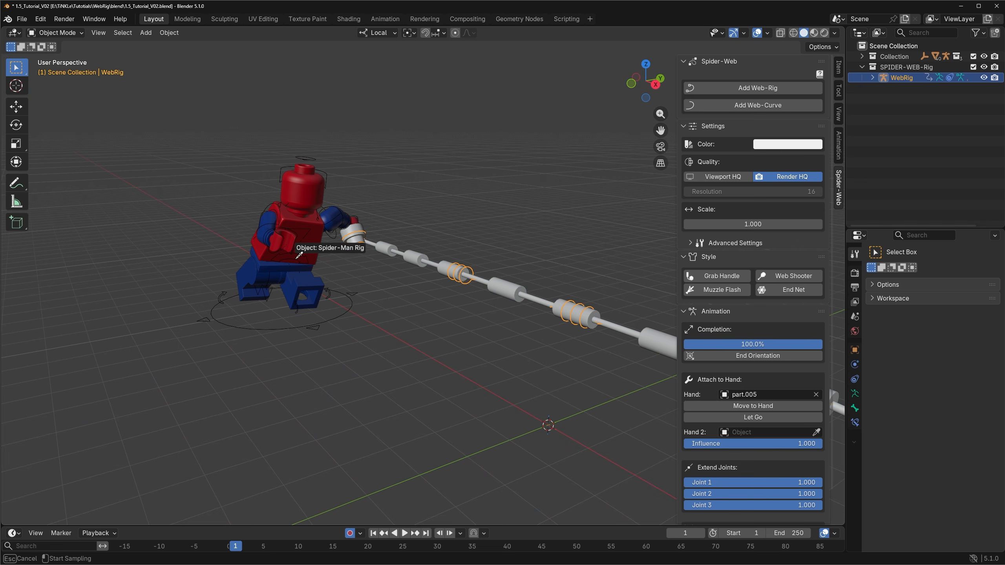
click(278, 242)
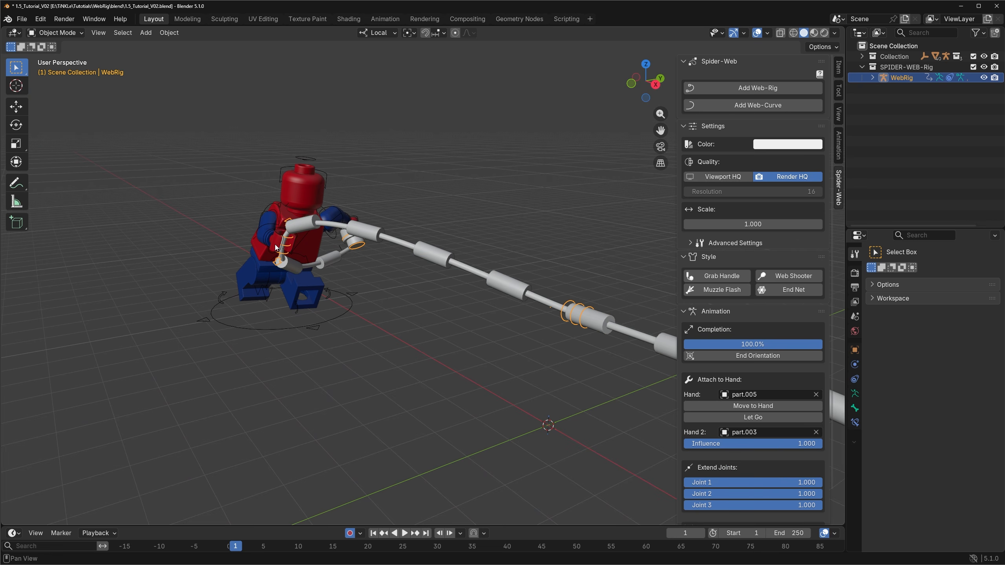
mouse_move(275, 244)
middle_down()
mouse_move(309, 247)
mouse_move(273, 231)
middle_up()
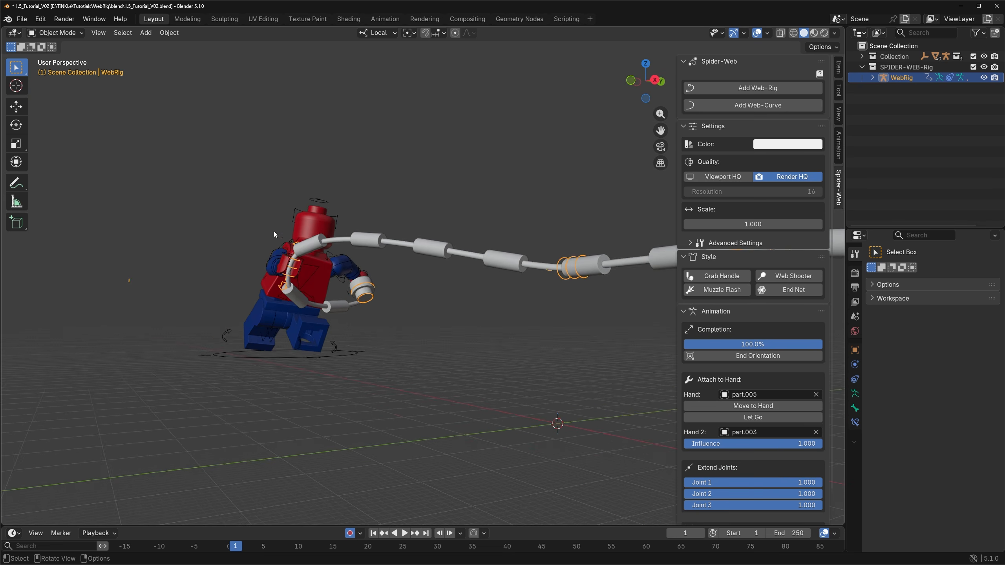
scroll(318, 290, up, 2)
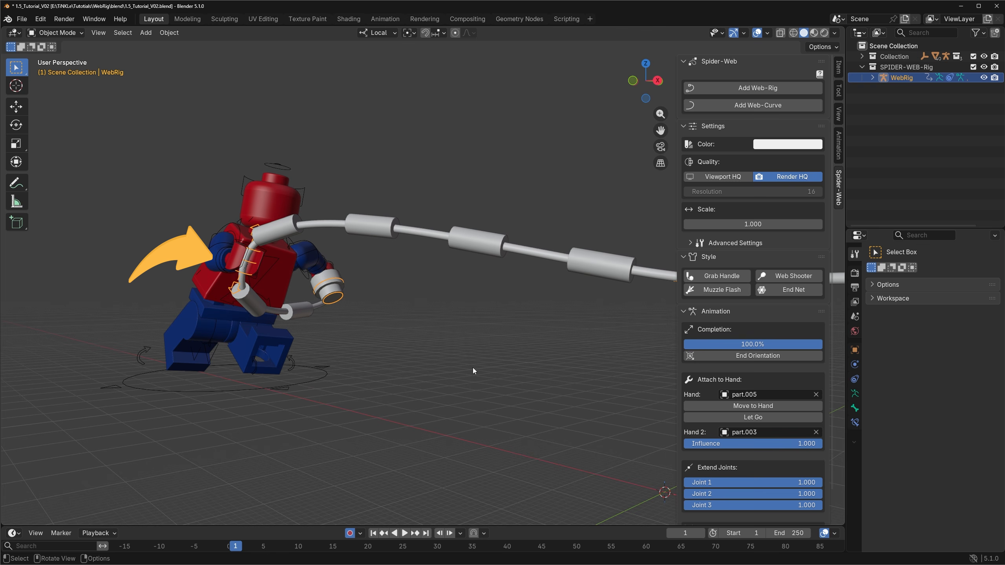
Move the JOINT_1_Bezier_1 handle down by about 7.6 m to reshape the web between the hands
middle_drag(287, 282, 262, 220)
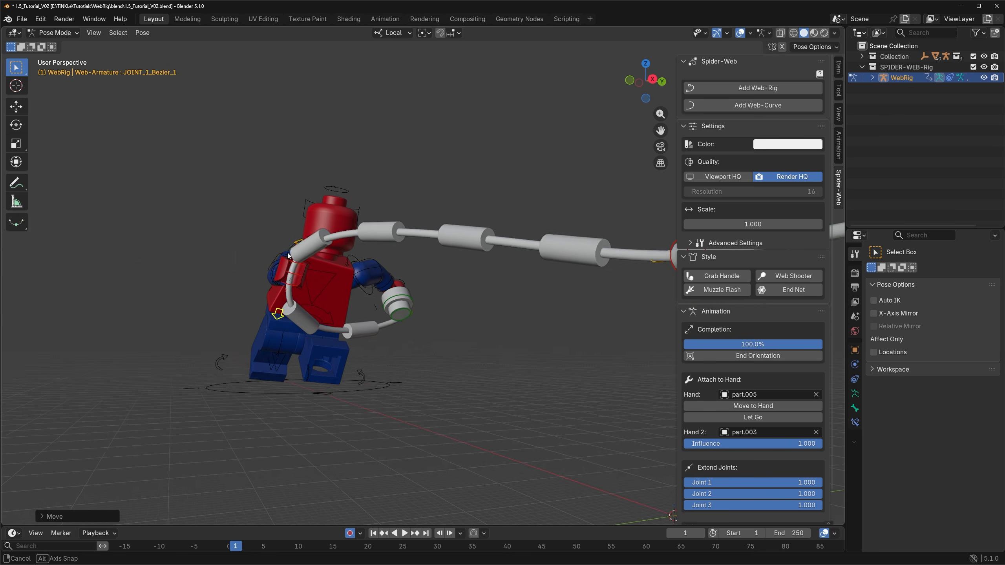
key(g)
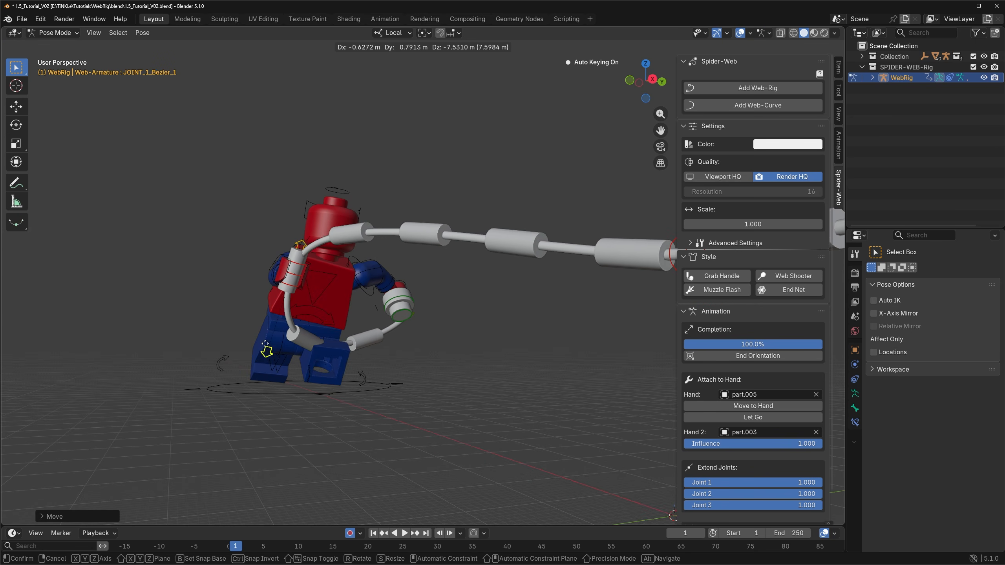
click(265, 350)
Reposition the curve handle by the web's root at the first hand and adjust JOINT_1 at the second hand
middle_drag(337, 322, 312, 309)
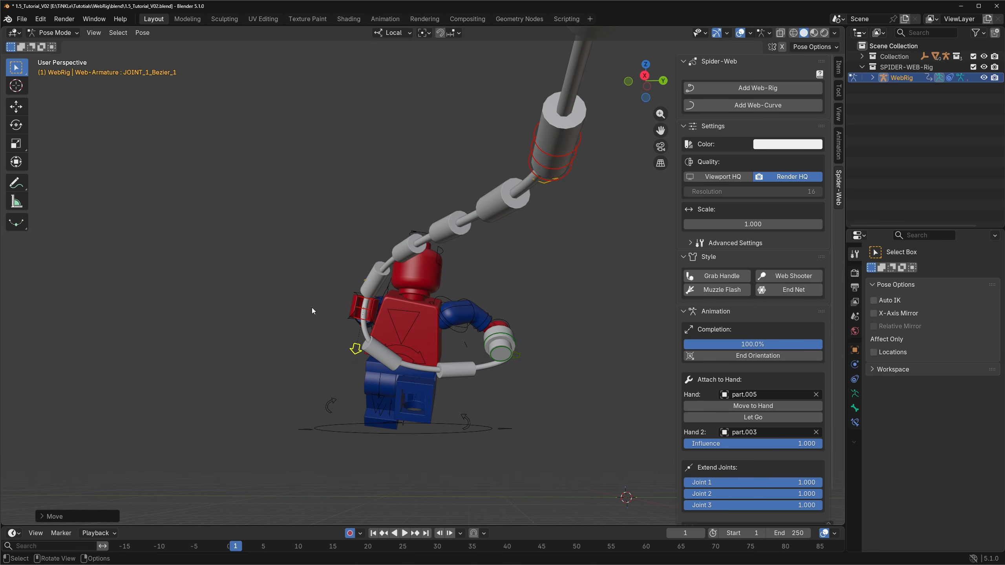
click(518, 356)
key(g)
click(537, 374)
middle_drag(360, 330, 261, 286)
key(g)
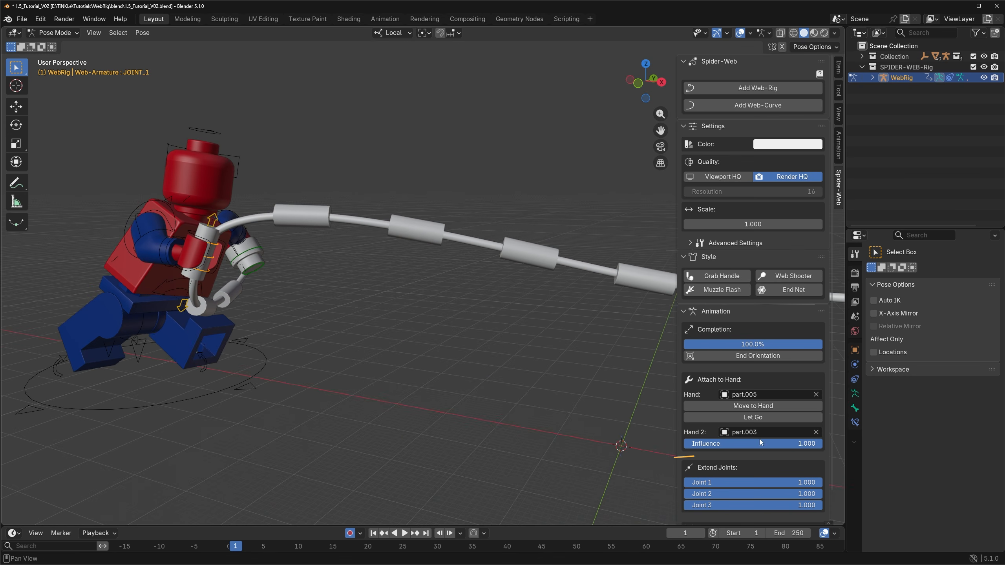
Release the second hand by setting the Hand 2 Influence to 0.000 and Joint 1 to 0.000
drag(819, 443, 685, 443)
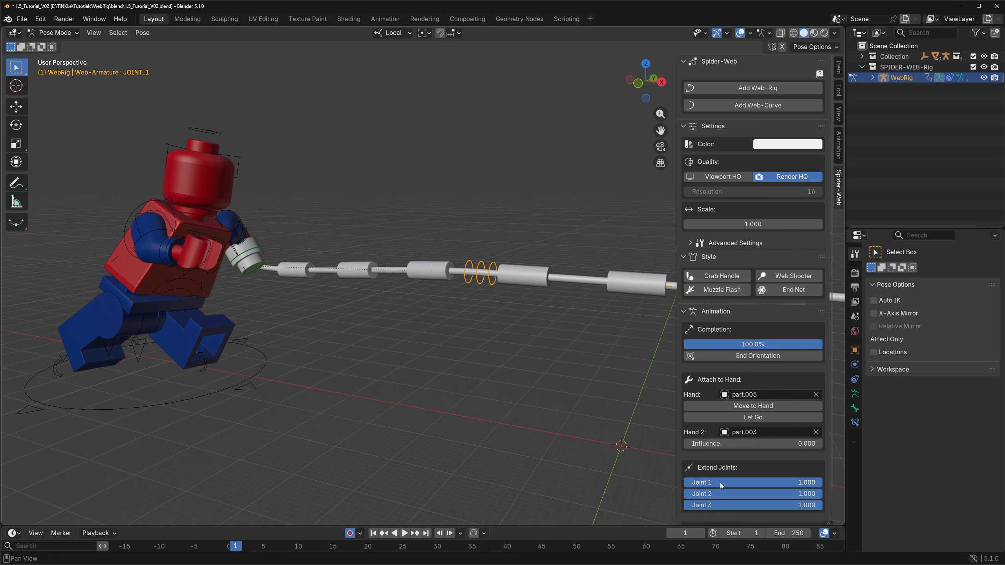
drag(719, 482, 676, 479)
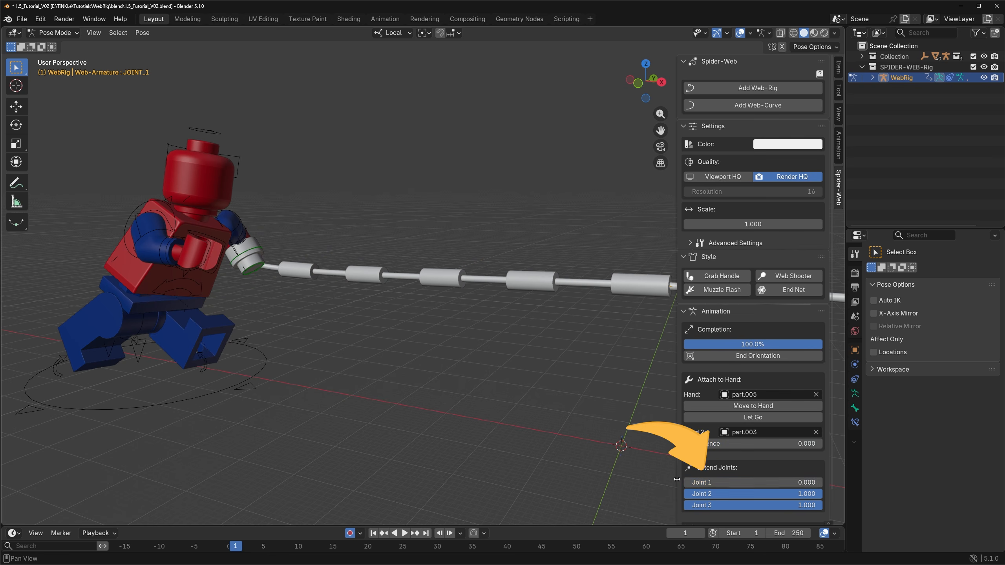
Reattach the web to the second hand by setting the Hand 2 Influence and Joint 1 to 1.000
drag(709, 444, 818, 443)
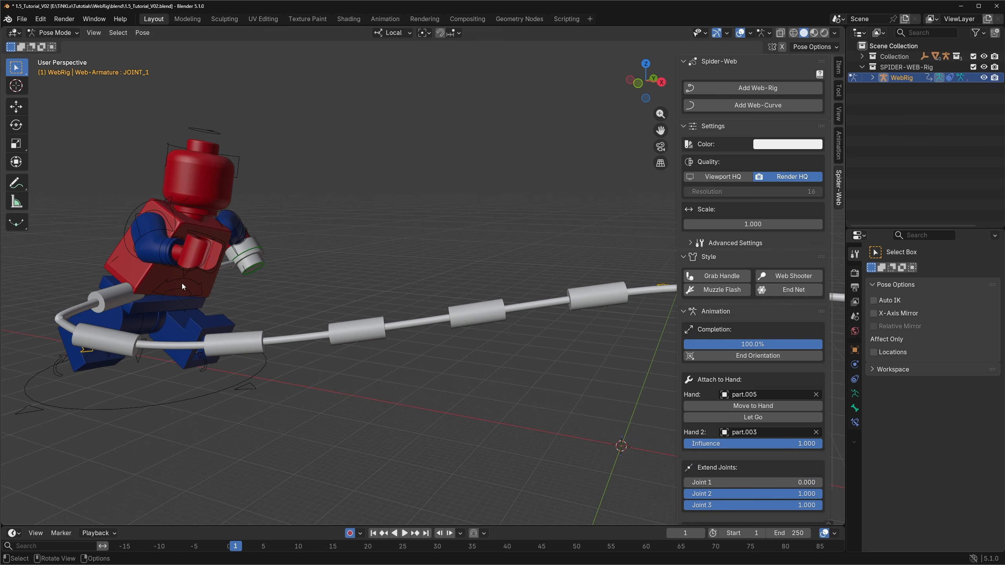
drag(713, 484, 757, 484)
middle_drag(208, 281, 183, 264)
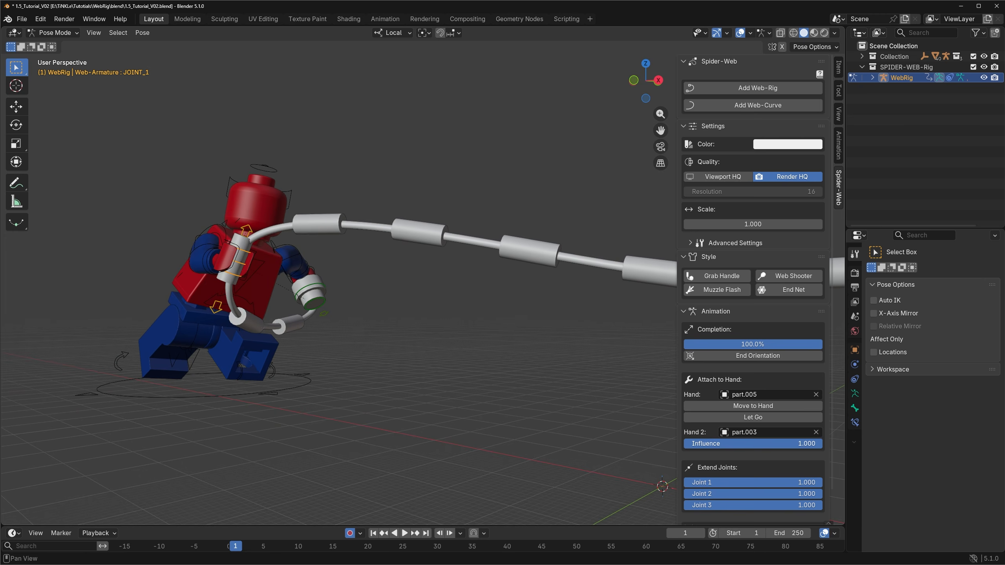
drag(708, 443, 819, 443)
Examine the location values of the JOINT_1 bone at the second hand
click(838, 68)
scroll(235, 264, up, 1)
scroll(236, 265, down, 3)
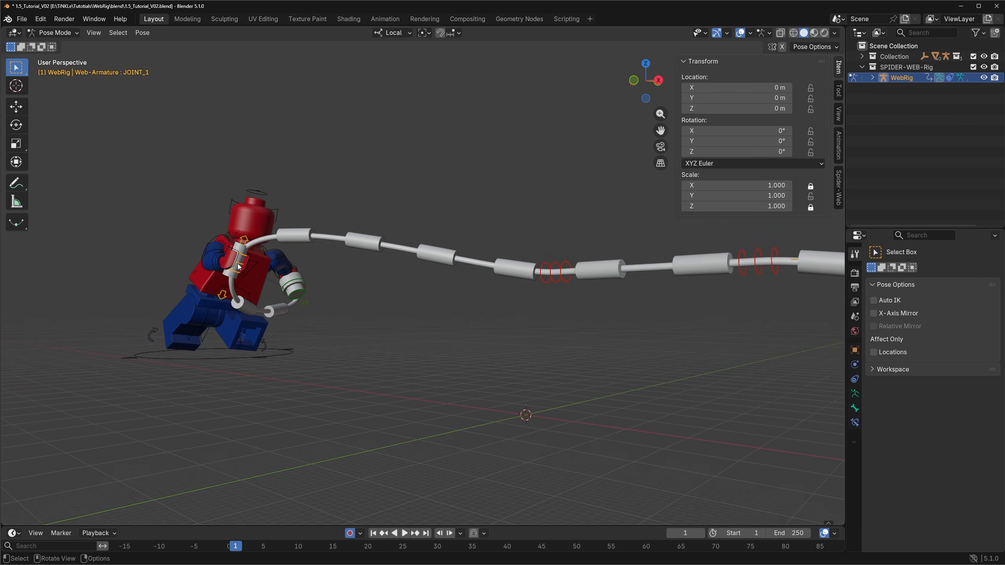
scroll(237, 267, up, 4)
mouse_move(758, 88)
mouse_down()
mouse_move(788, 89)
mouse_move(740, 88)
mouse_move(775, 101)
mouse_move(736, 101)
mouse_move(752, 102)
mouse_up()
right_click(758, 88)
right_click(752, 102)
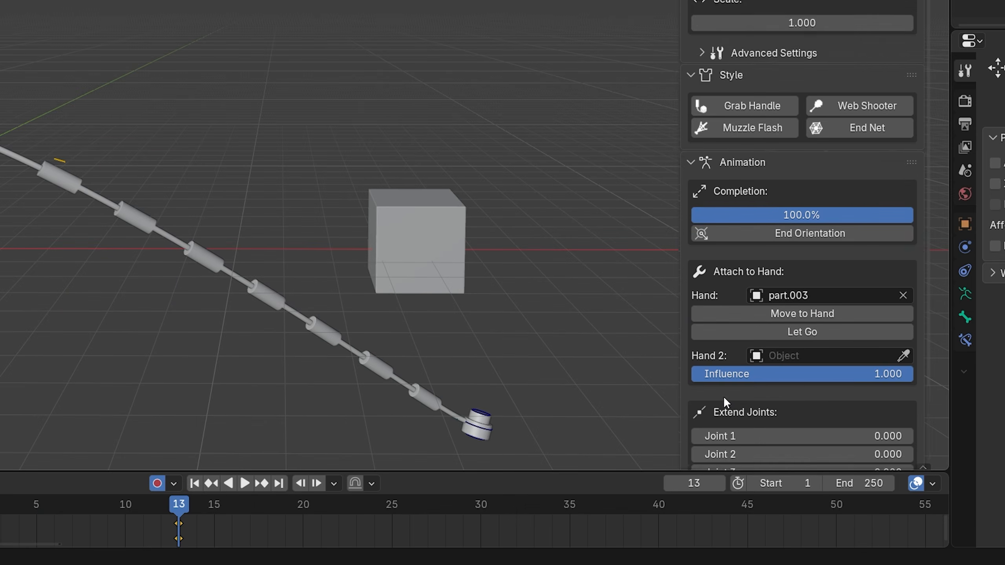
Pick the Cube as the web's Attach to Target object and move the web end to it
scroll(725, 401, down, 5)
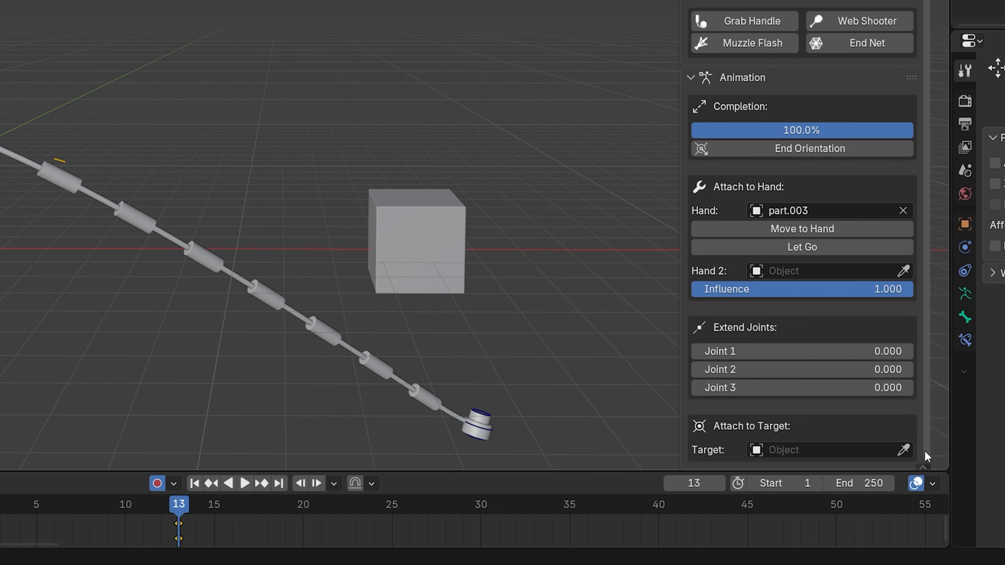
click(903, 451)
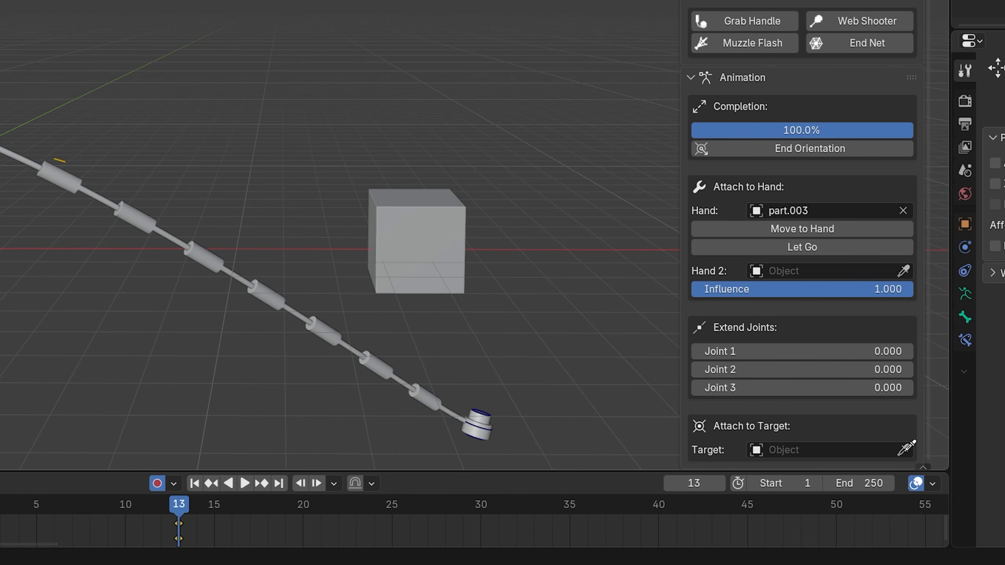
click(416, 217)
scroll(702, 411, down, 2)
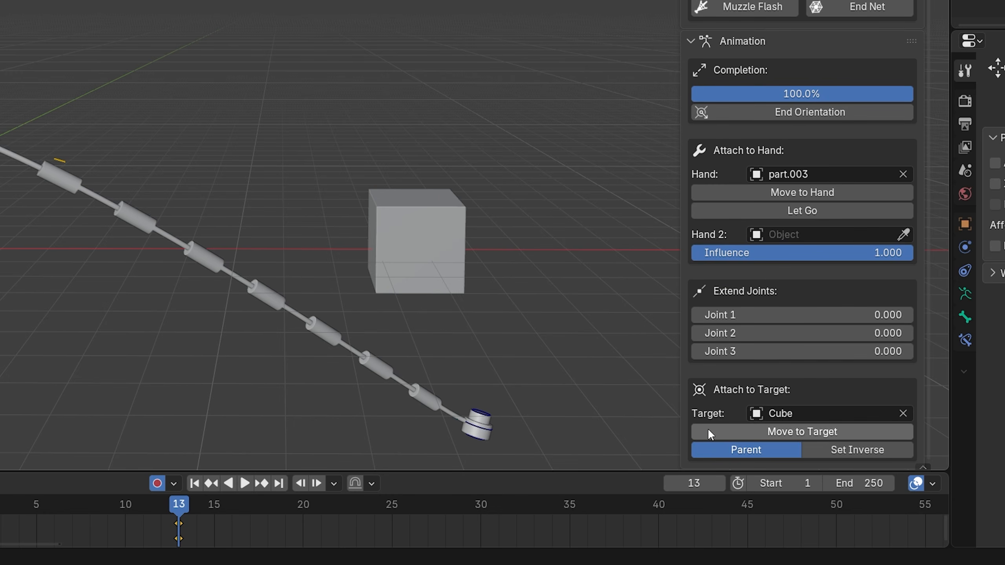
click(794, 430)
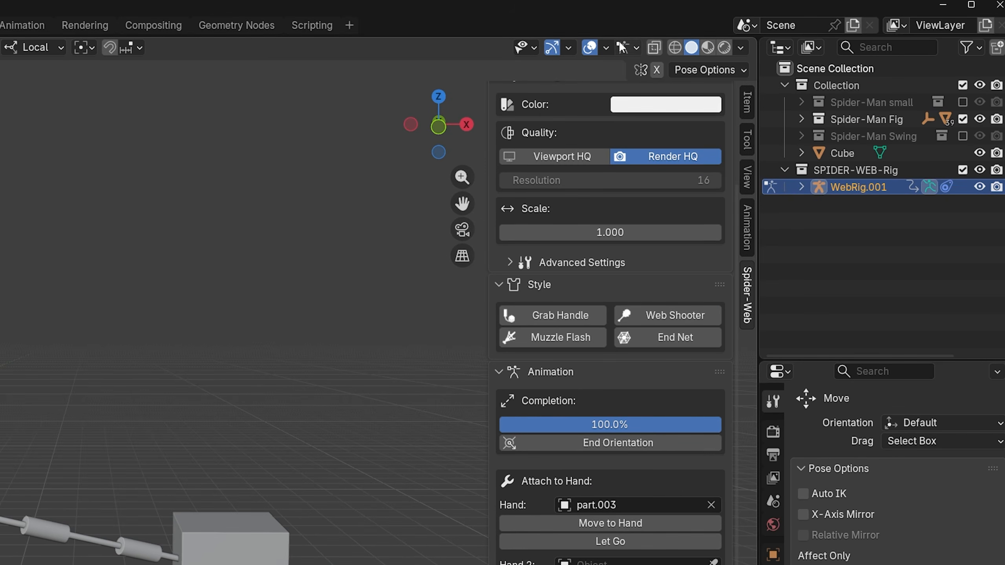
Enable Fade Geometry for the armature, then raise the WEB-END bone onto the cube's top and rotate it to fit
click(621, 47)
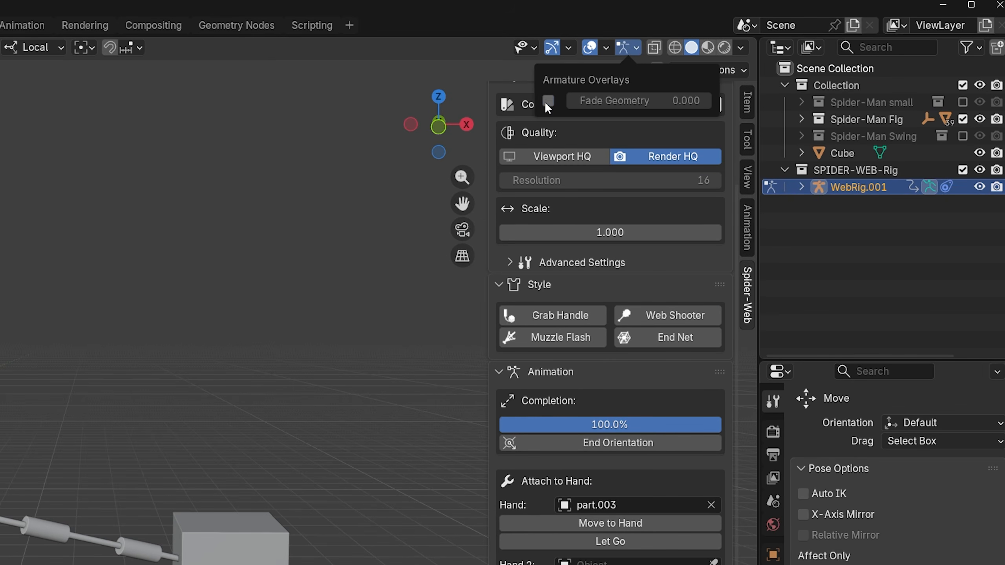
click(548, 101)
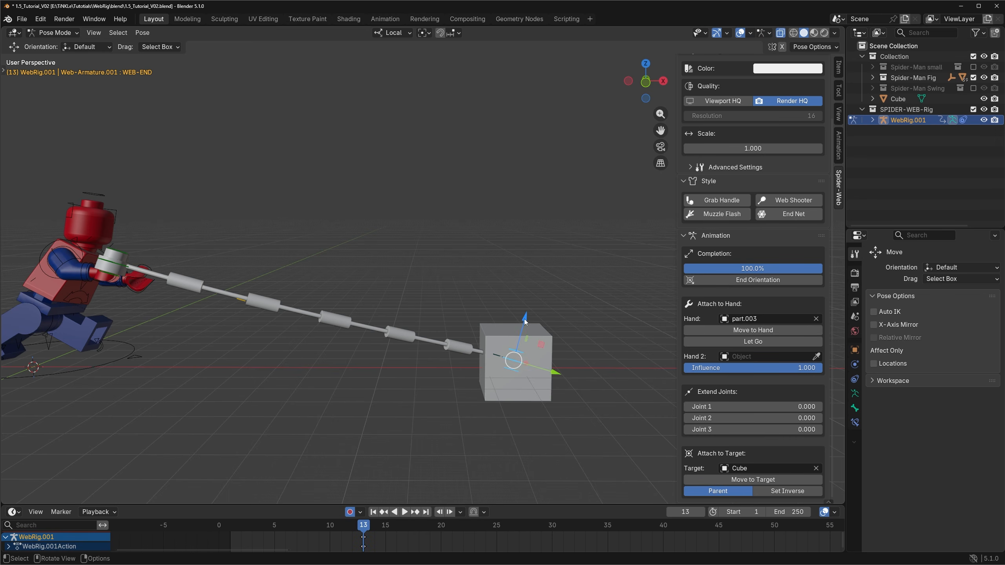
drag(524, 319, 534, 282)
scroll(530, 326, up, 2)
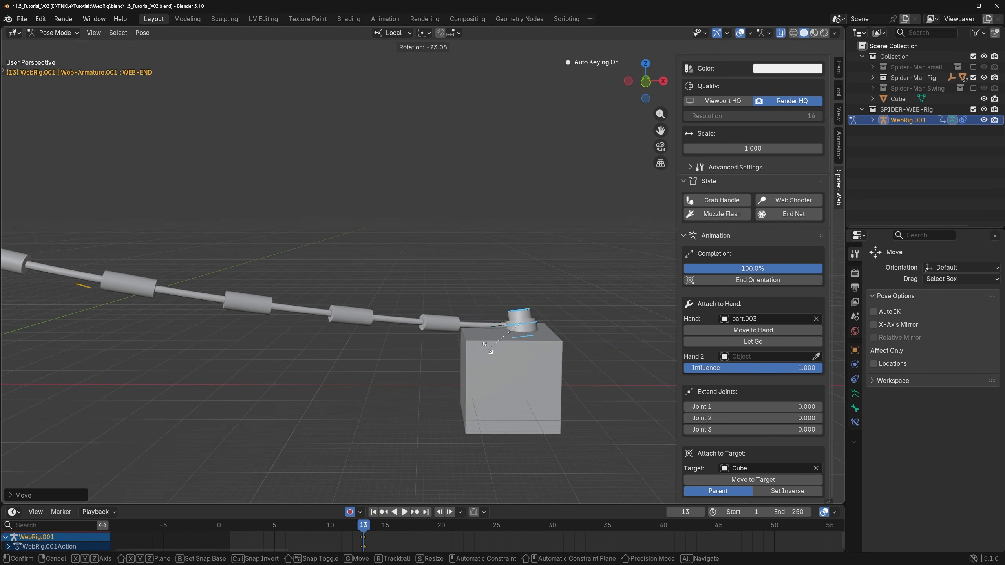
middle_drag(481, 337, 387, 378)
key(r)
click(324, 359)
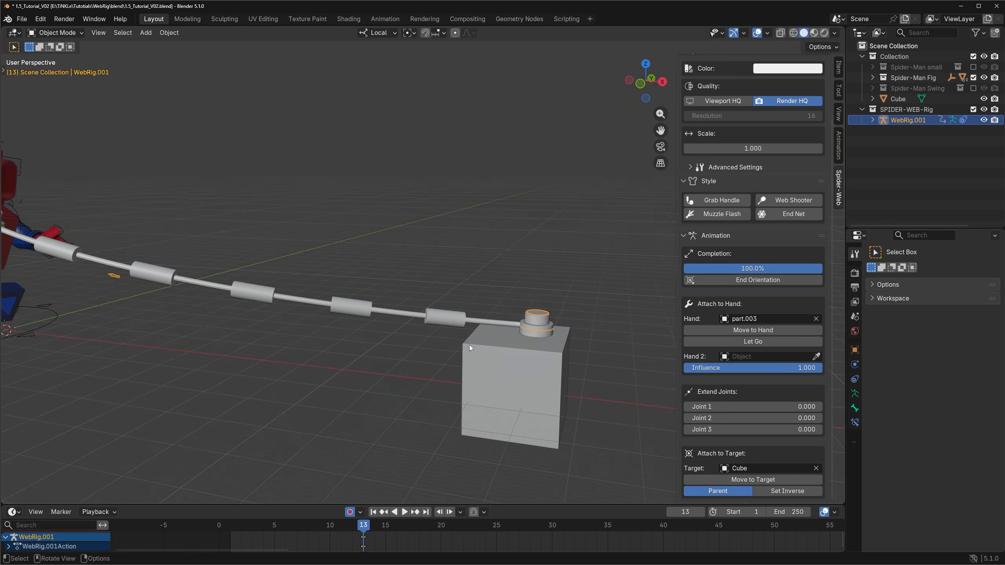
Try moving the Cube in Object Mode with the web end parented to it, then cancel the move
scroll(469, 344, down, 3)
click(494, 366)
key(g)
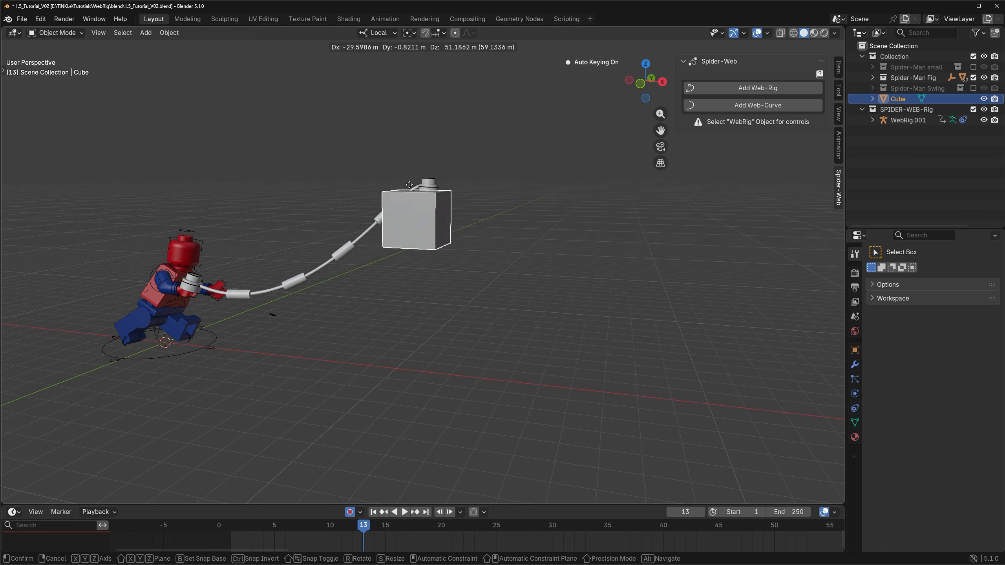
right_click(503, 395)
Switch off the Parent option of WebRig.001's target attachment and move the Cube to test the detached web end
click(908, 120)
scroll(746, 395, down, 4)
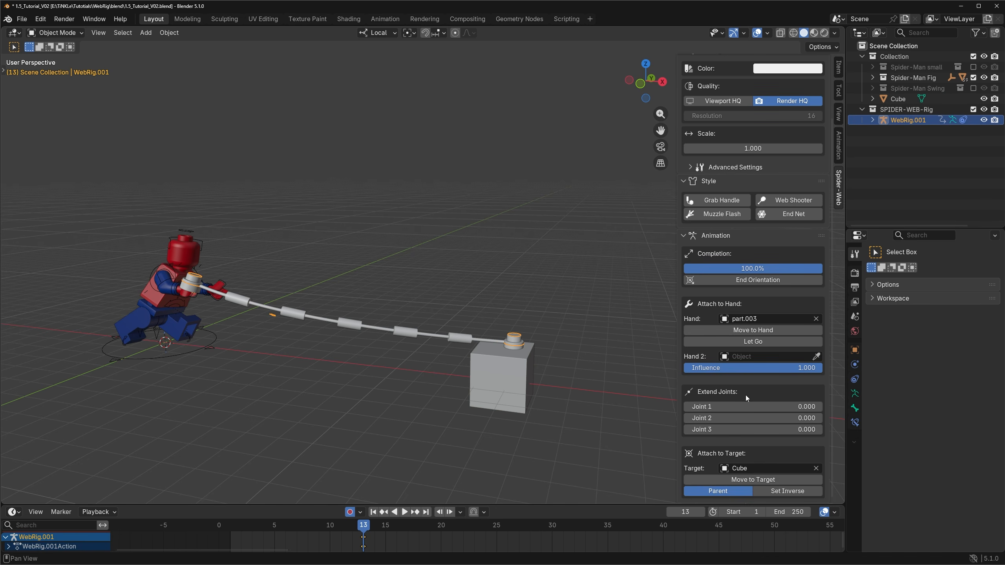
click(713, 491)
click(495, 365)
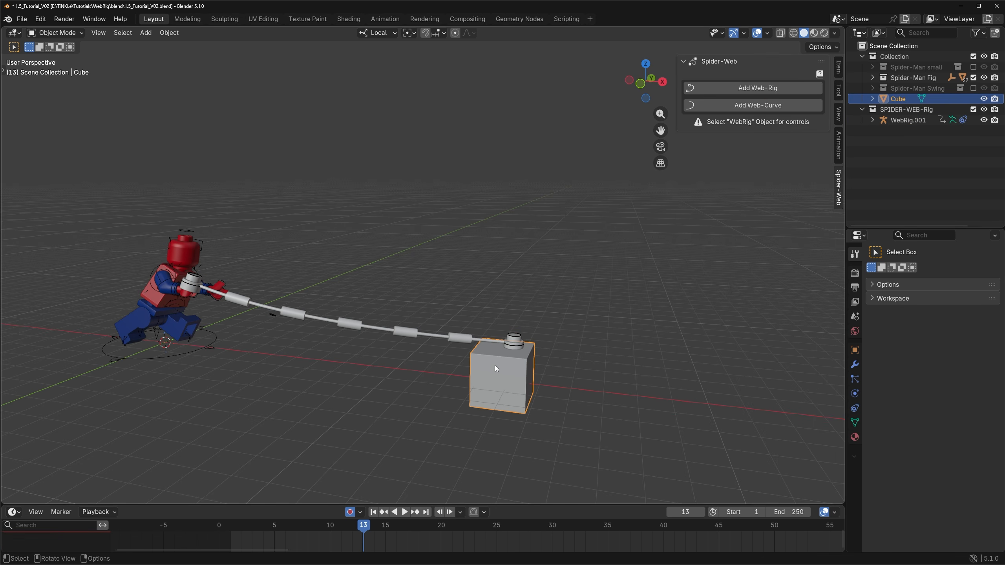
key(g)
click(506, 396)
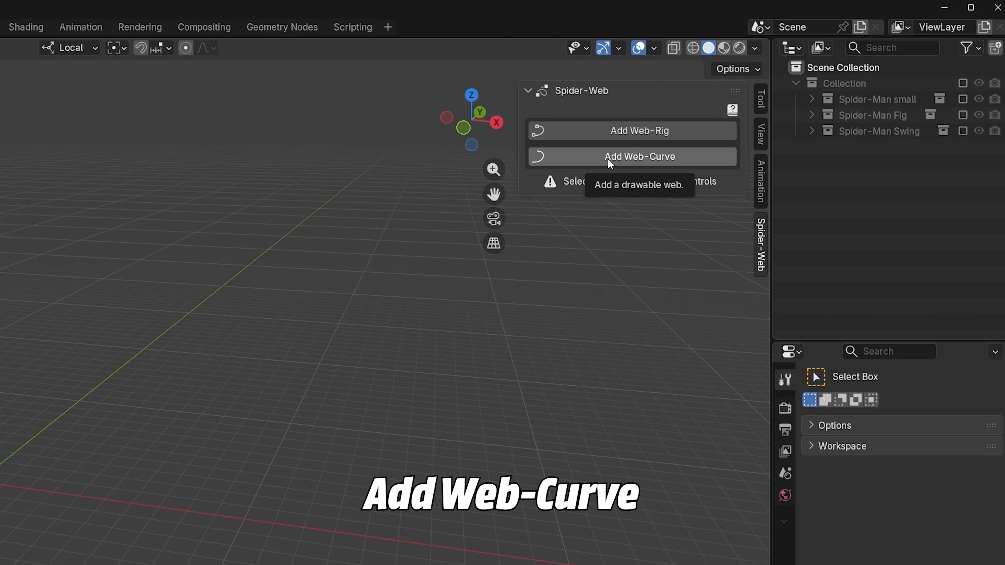
Add a Web-Curve, draw three freehand curved web strands across the grid, and return to Object Mode
click(608, 158)
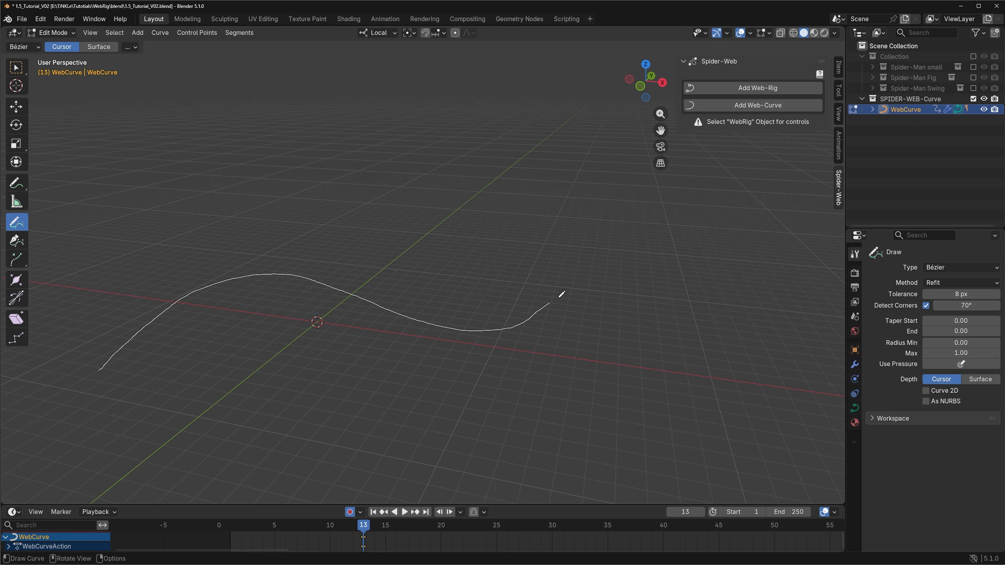
drag(751, 199, 750, 197)
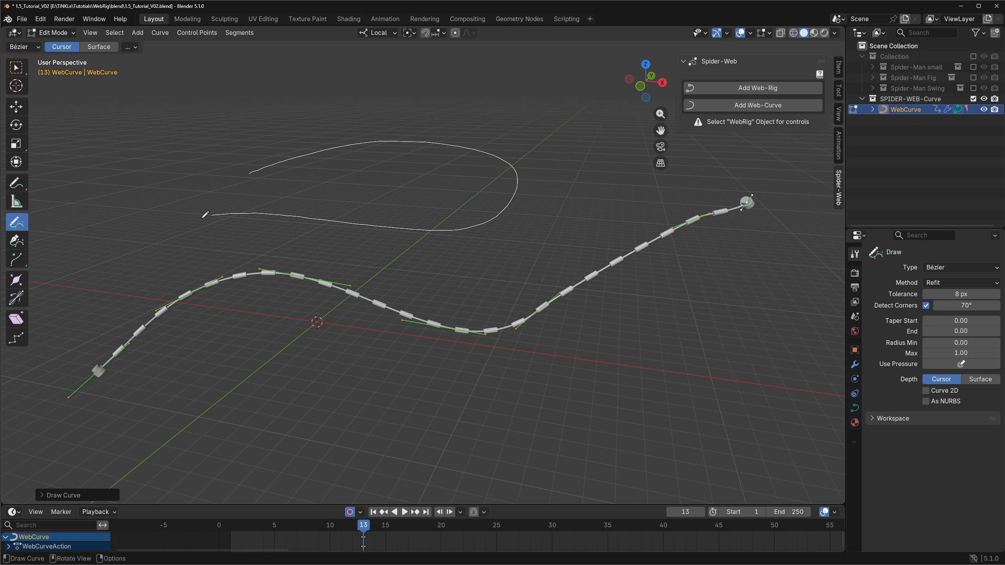
drag(205, 215, 166, 244)
drag(235, 406, 679, 317)
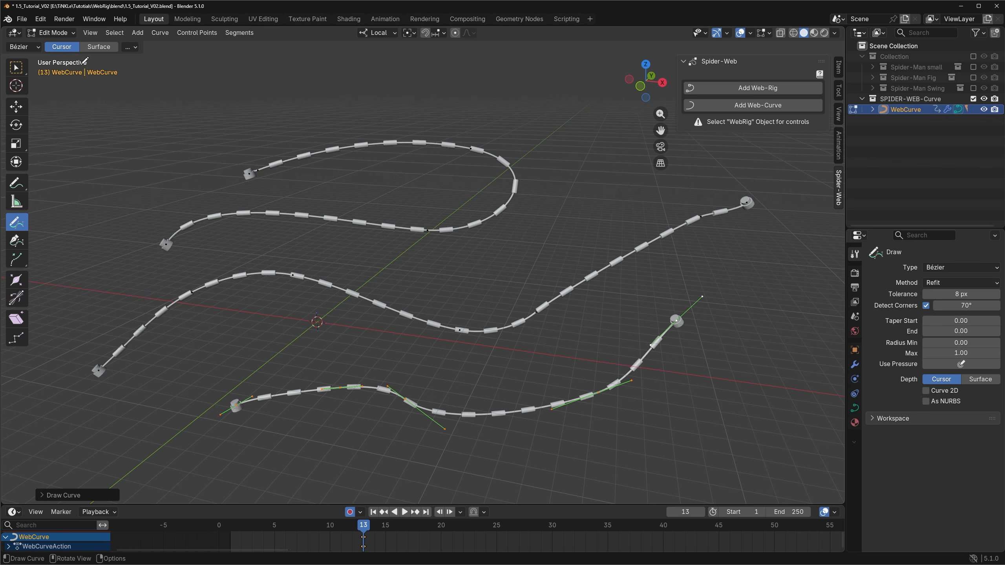
click(51, 32)
click(55, 45)
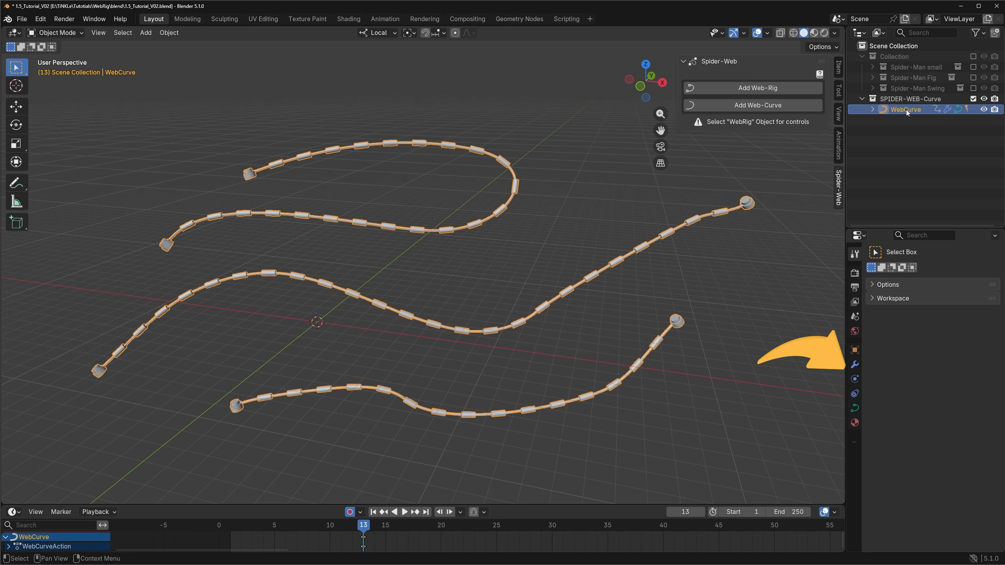
Change the WebCurve's color to purple, about #B100F4FF, in its Web Controls geometry nodes modifier
click(854, 365)
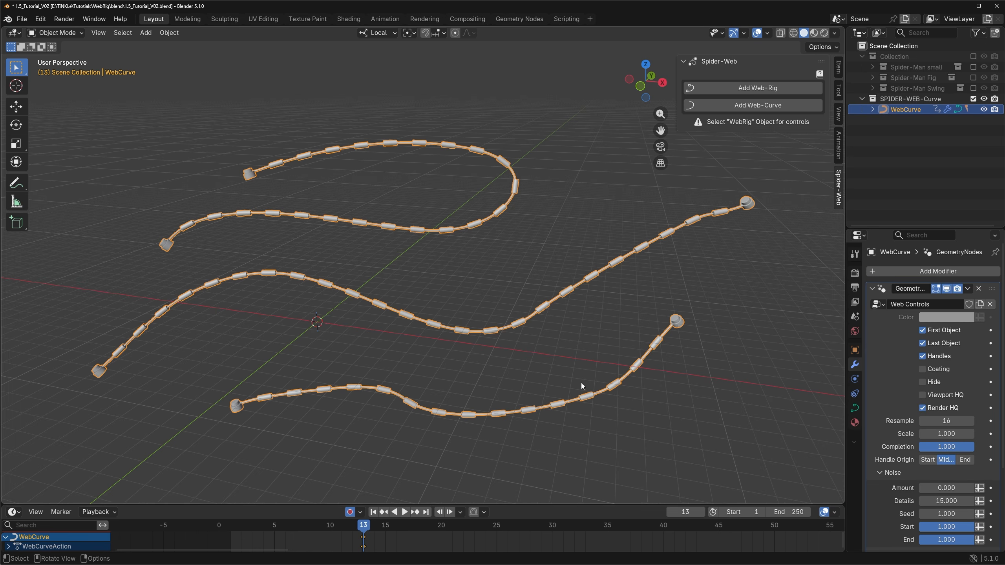
scroll(581, 386, up, 10)
click(922, 395)
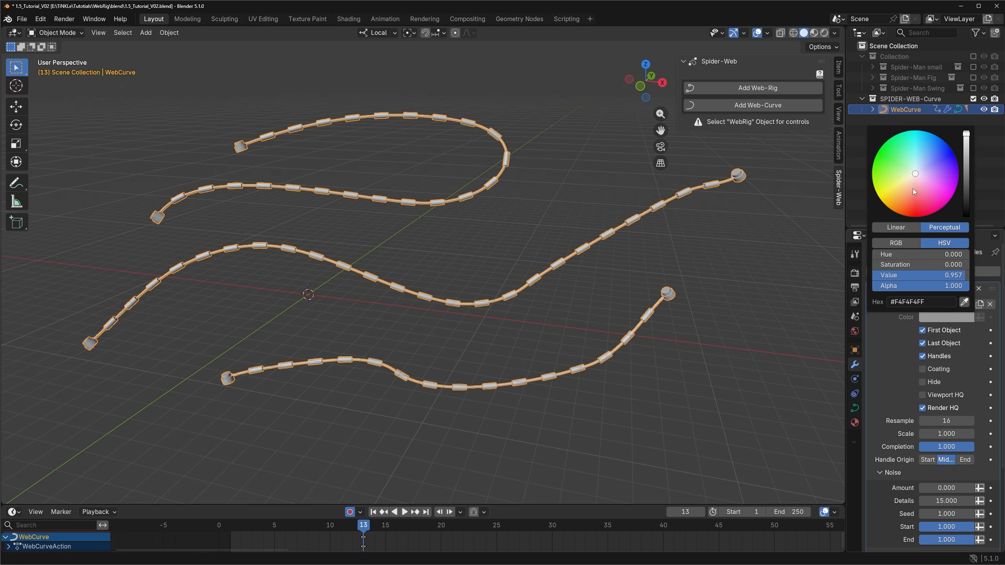
drag(909, 174, 950, 196)
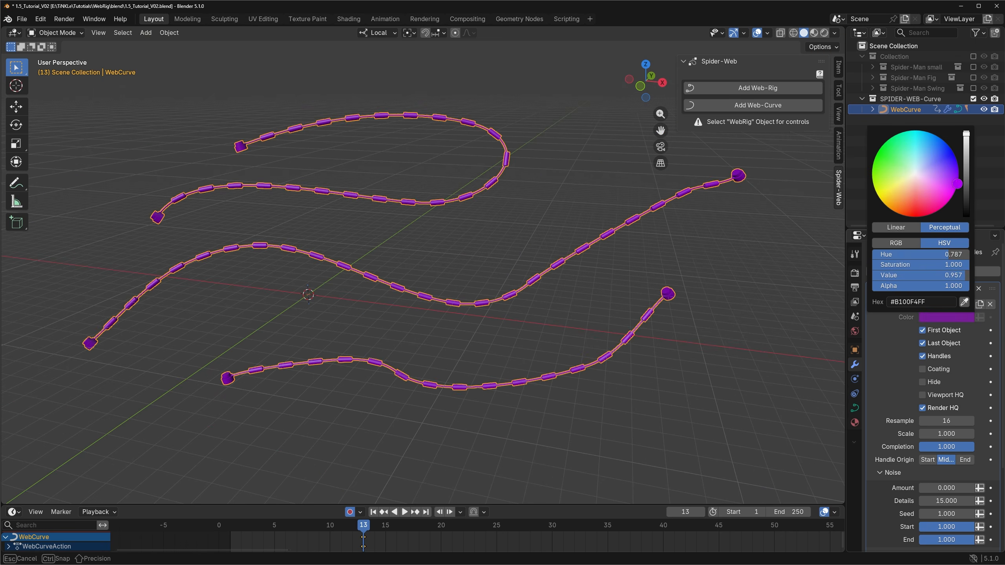